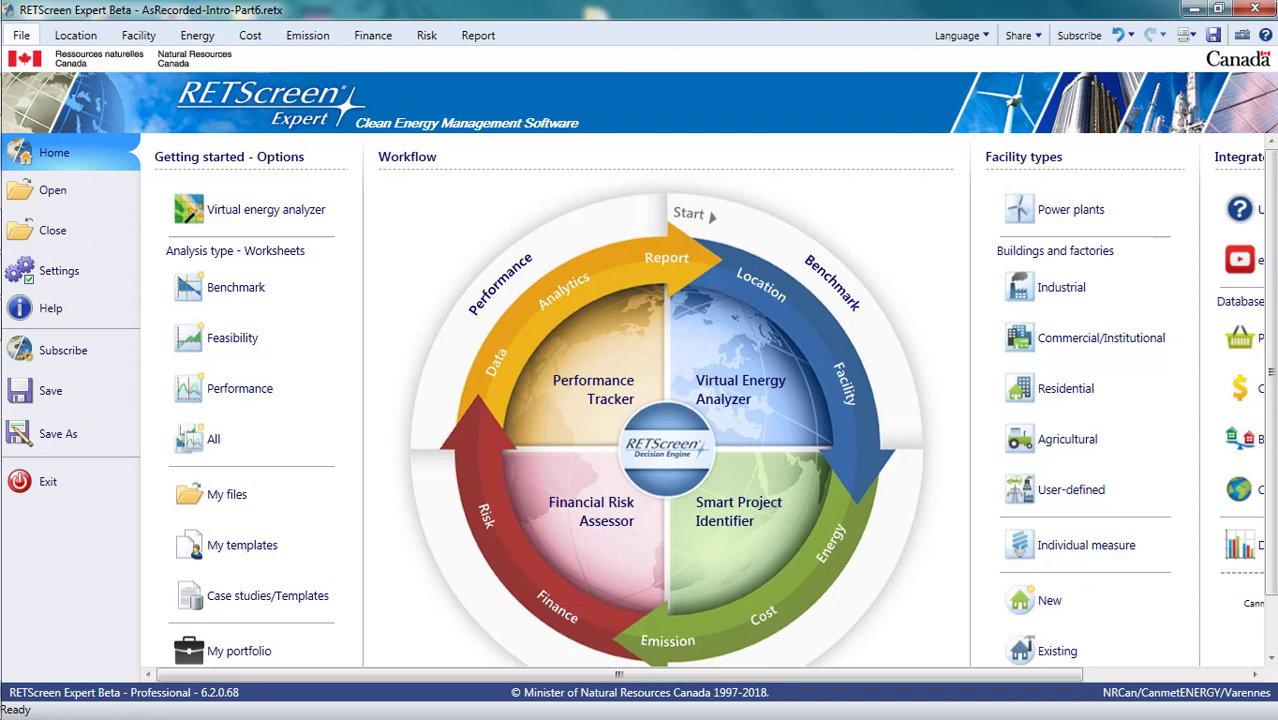
- Review the energy model: the 10,000 kW PV archetype producing 10,241 MWh
click(198, 38)
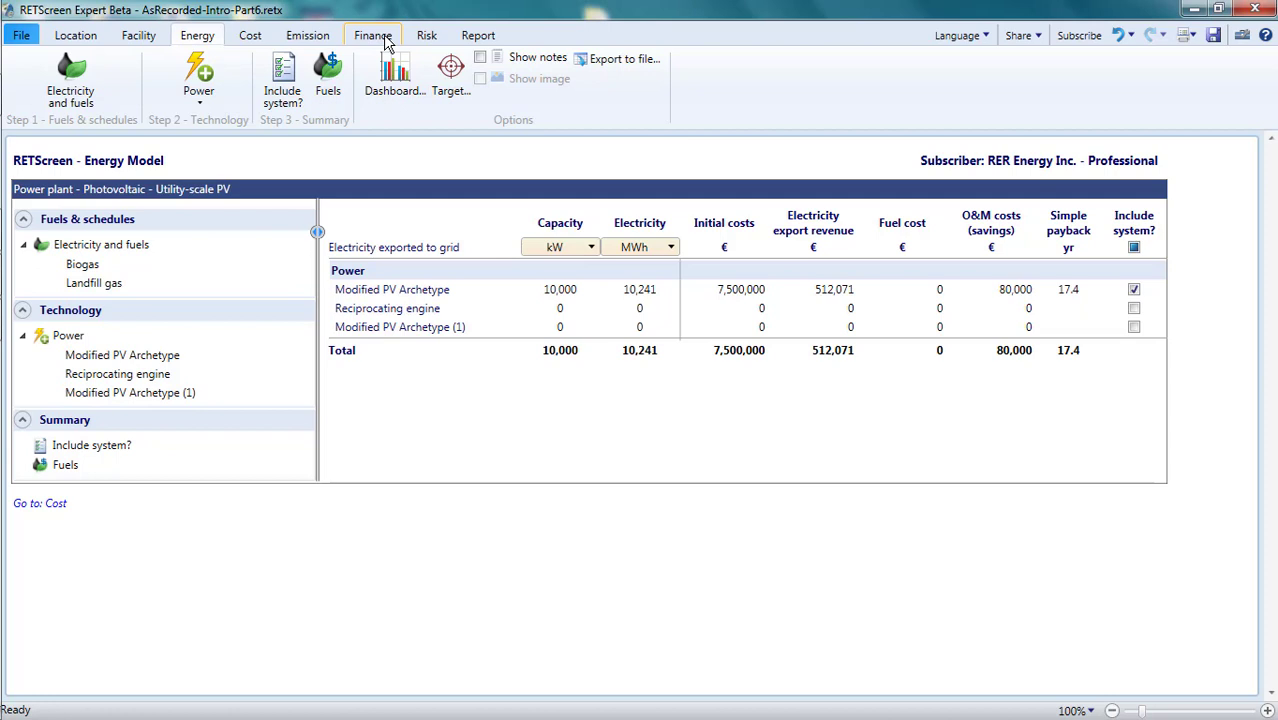
click(385, 38)
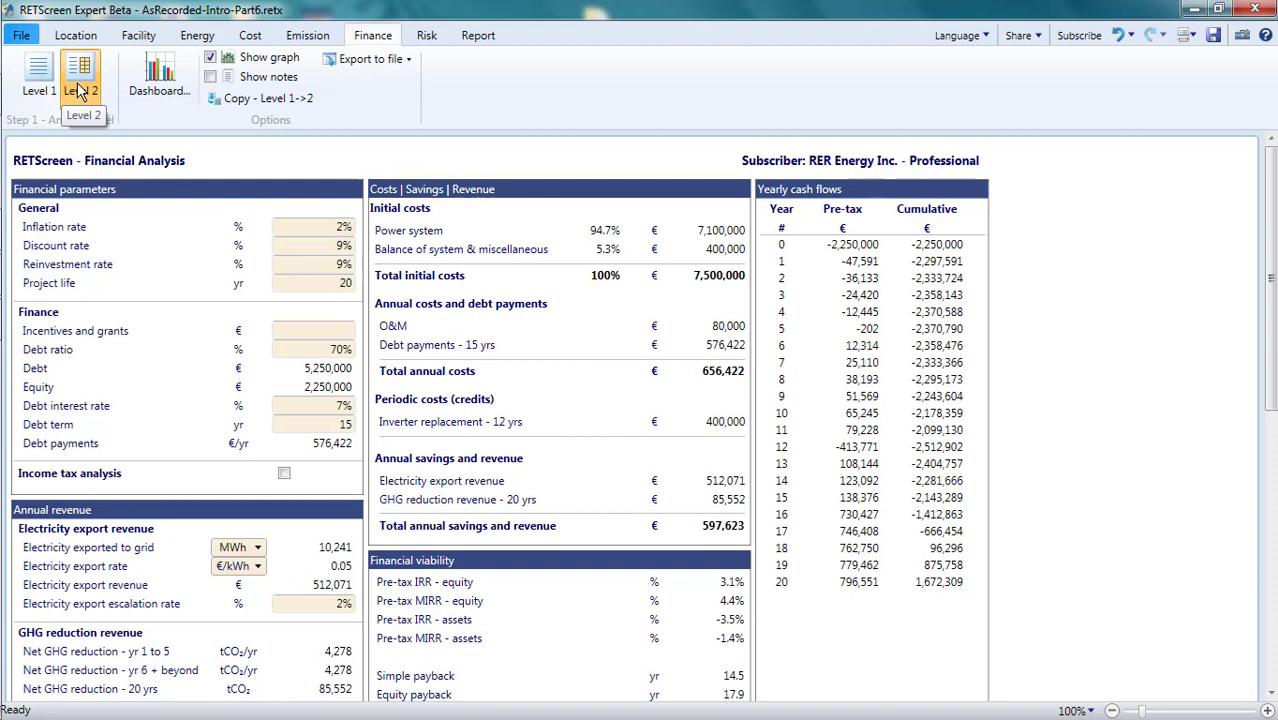
click(53, 90)
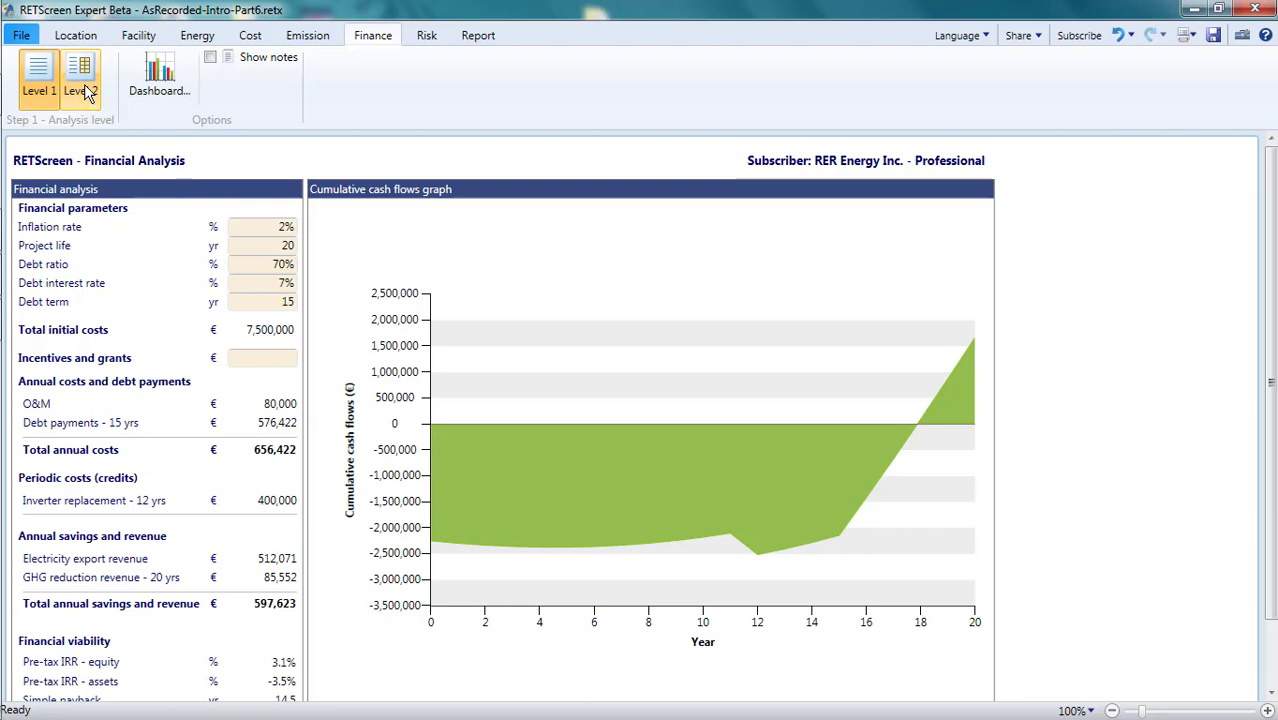
click(84, 88)
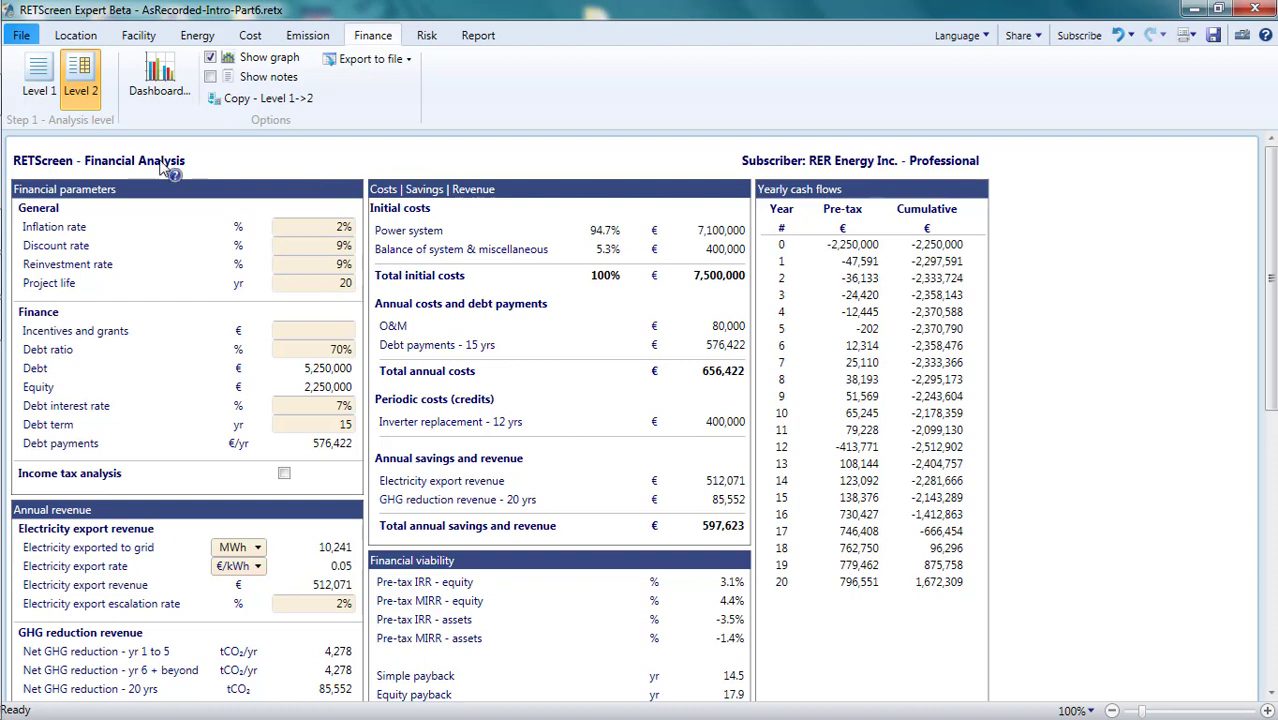
scroll(62, 240, down, 2)
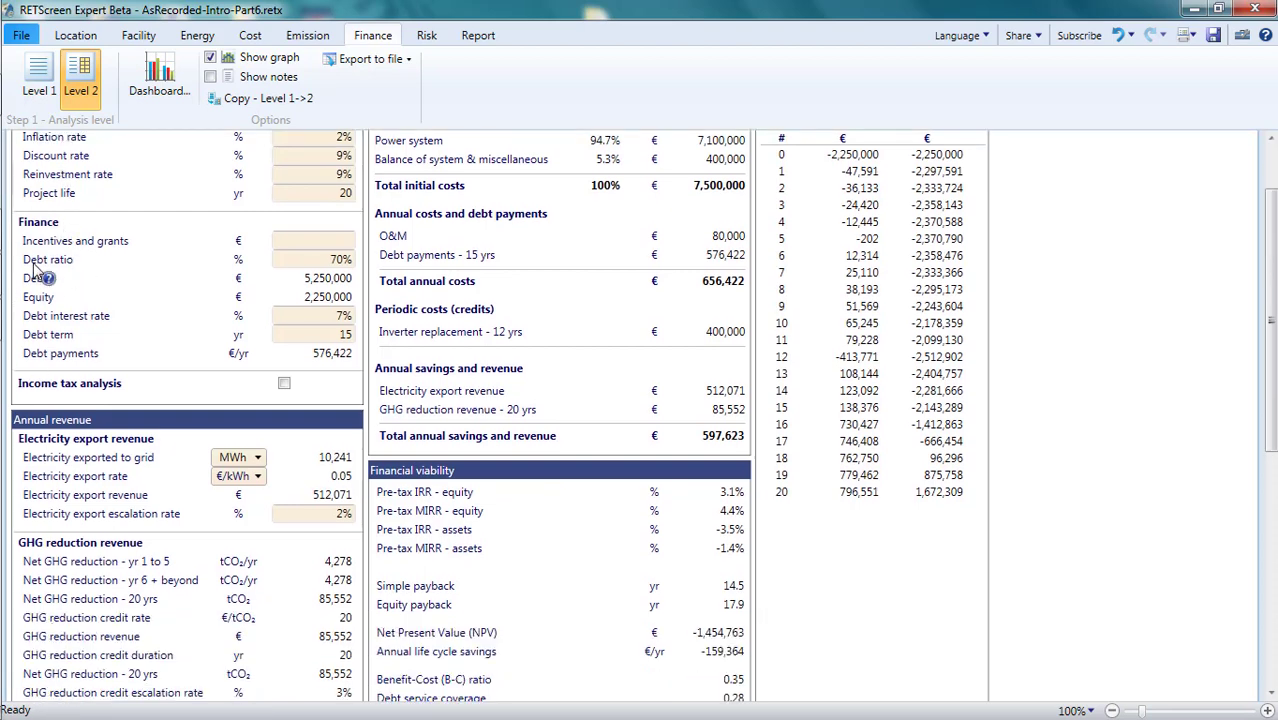
scroll(36, 268, up, 2)
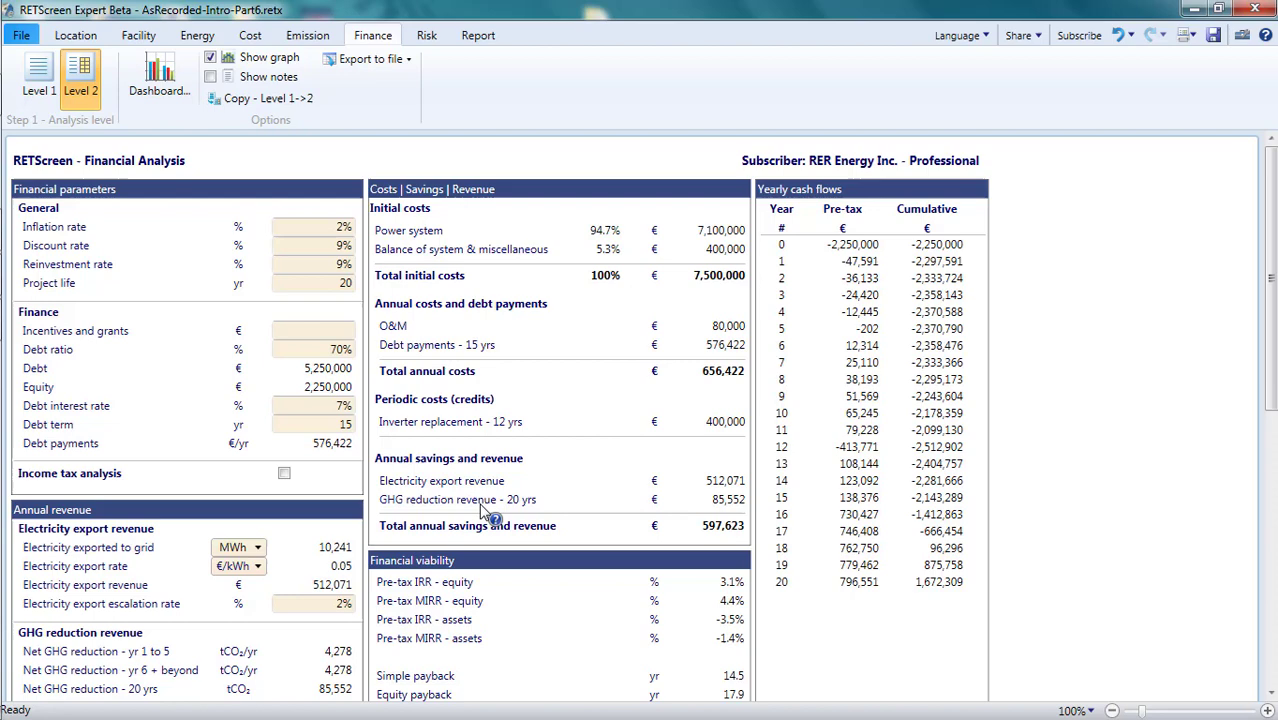
scroll(487, 515, down, 5)
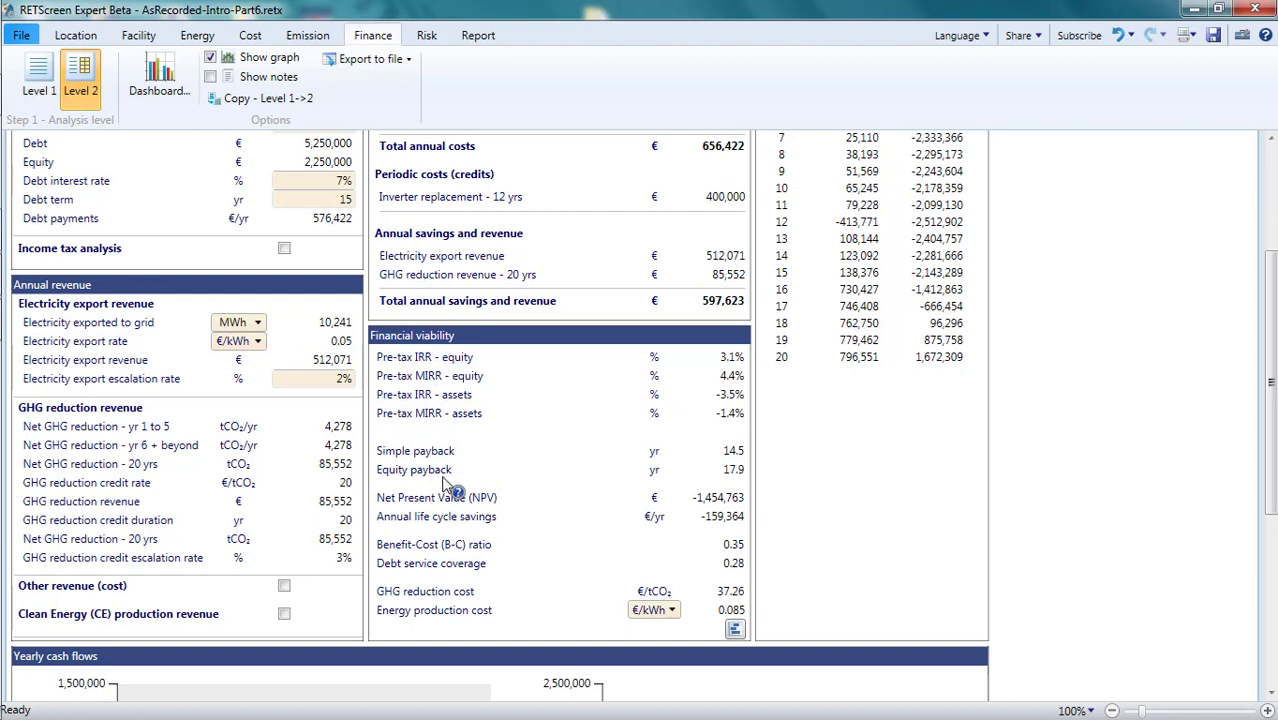
scroll(625, 462, up, 5)
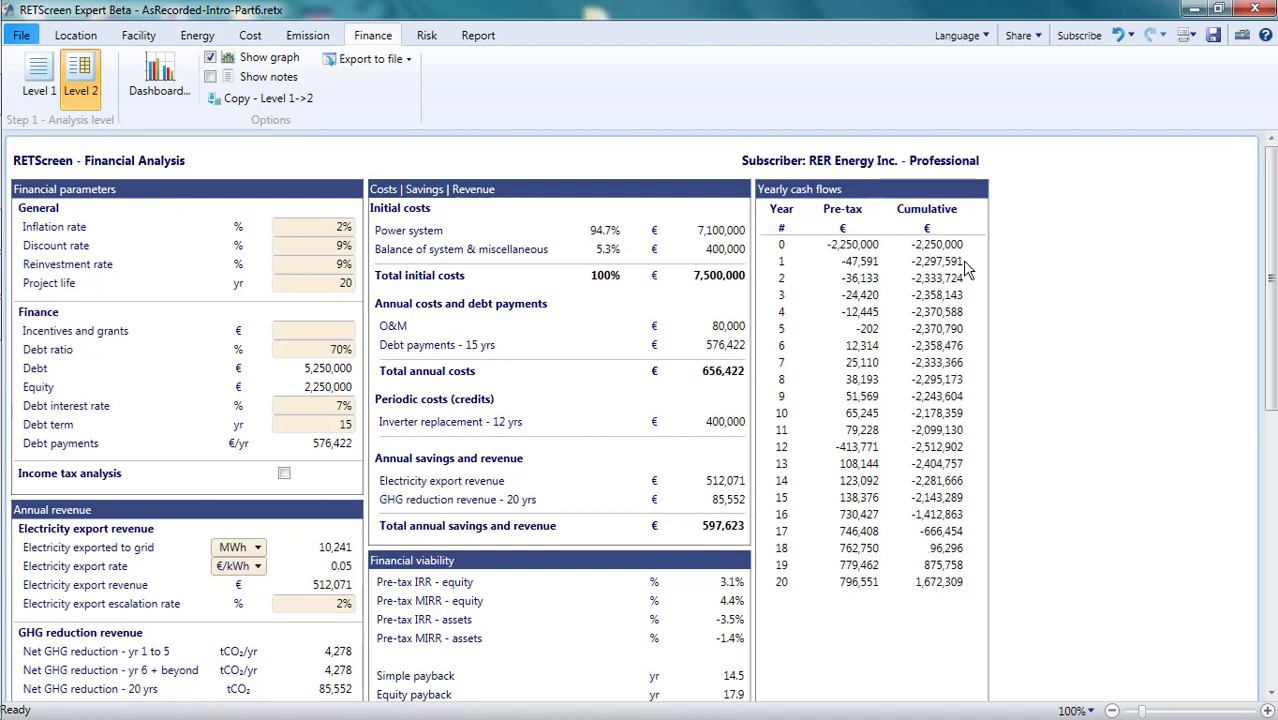
scroll(762, 528, down, 12)
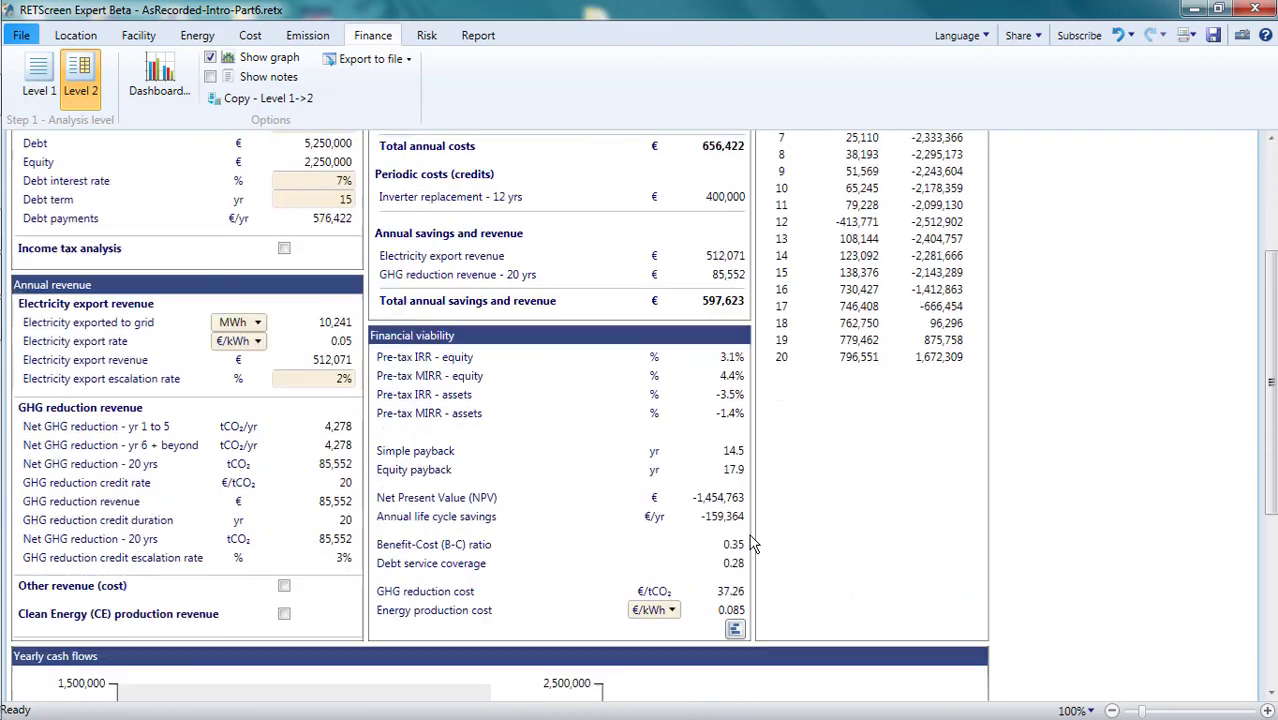
scroll(748, 535, down, 1)
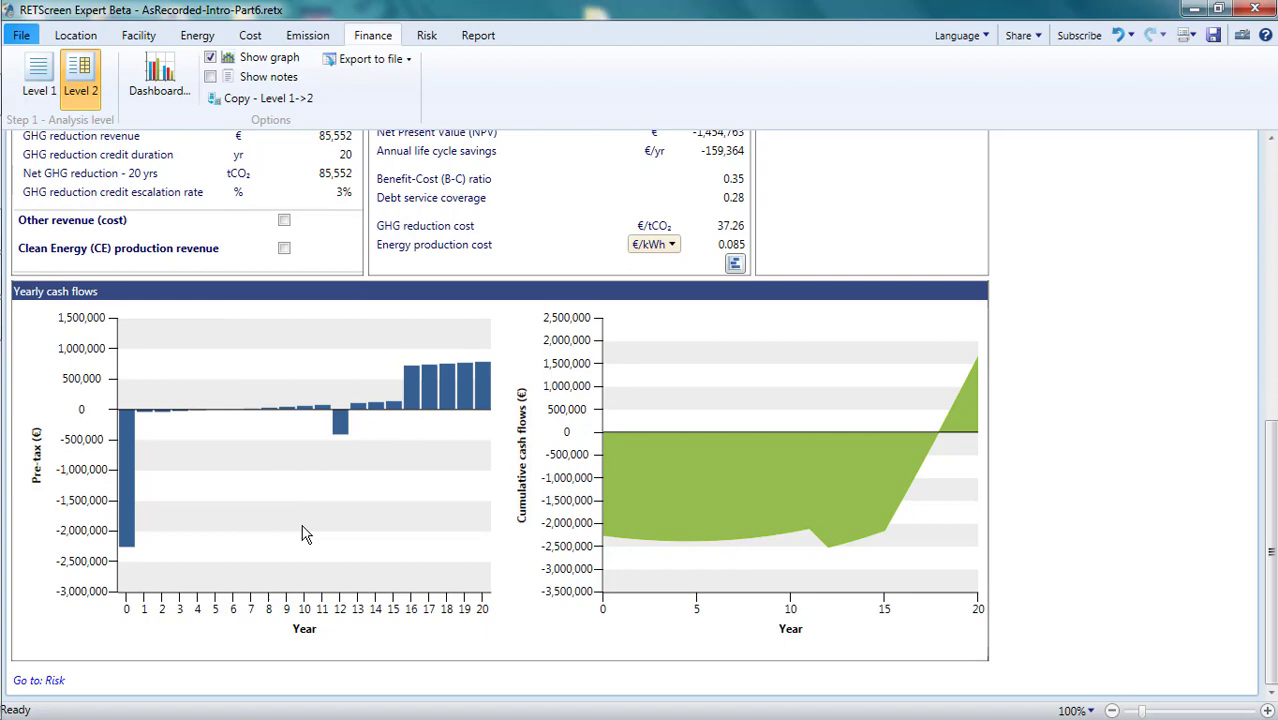
scroll(800, 432, up, 4)
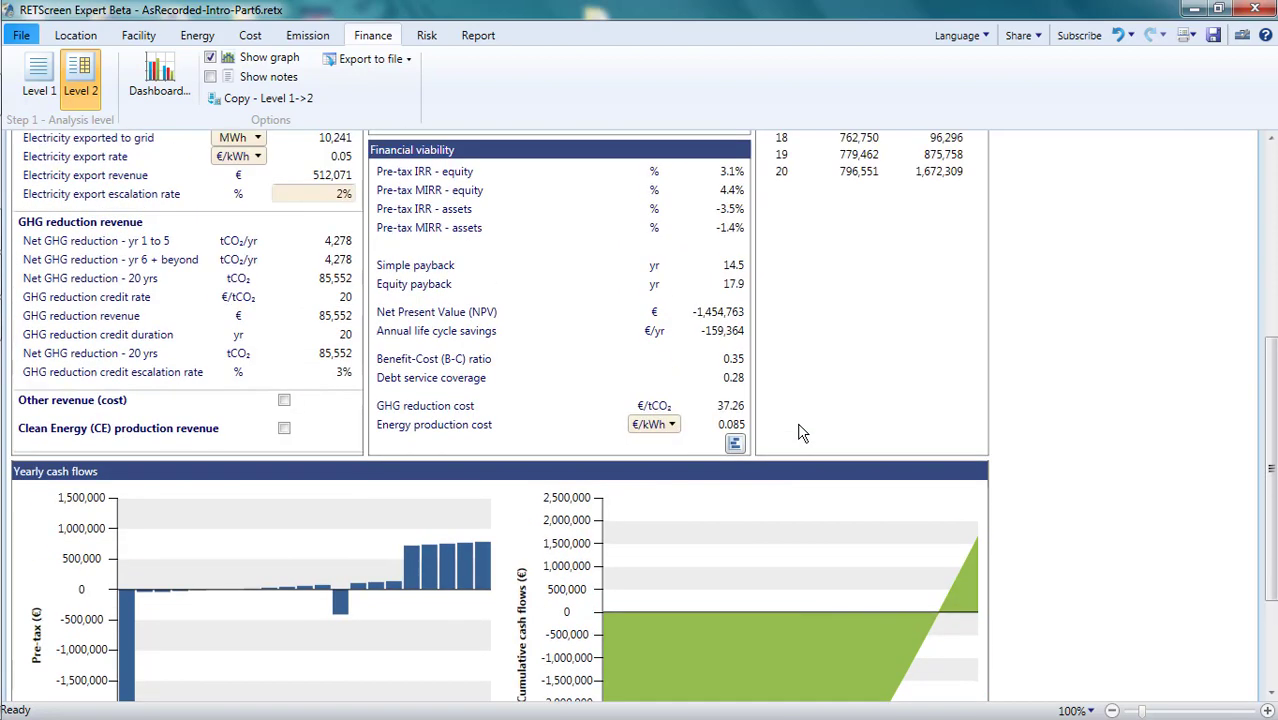
drag(1270, 468, 1270, 278)
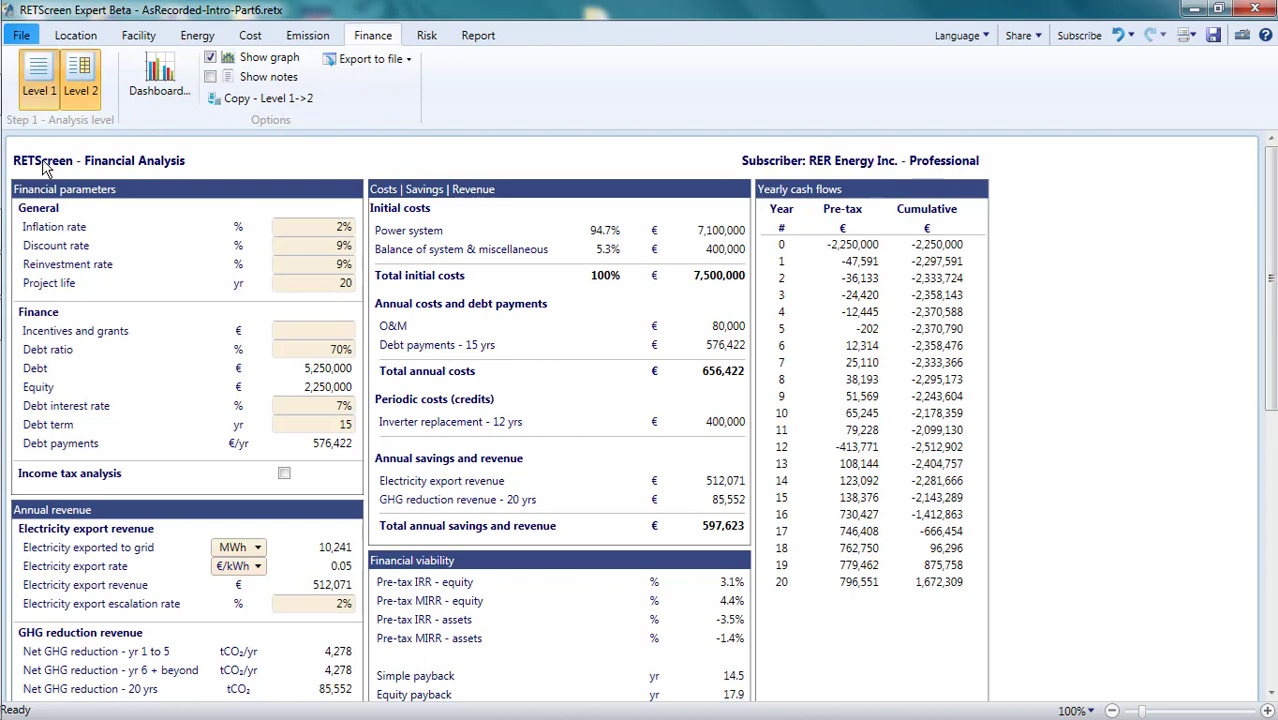
- Toggle the financial analysis to Level 1 and back to Level 2, then edit the electricity export escalation rate
click(42, 70)
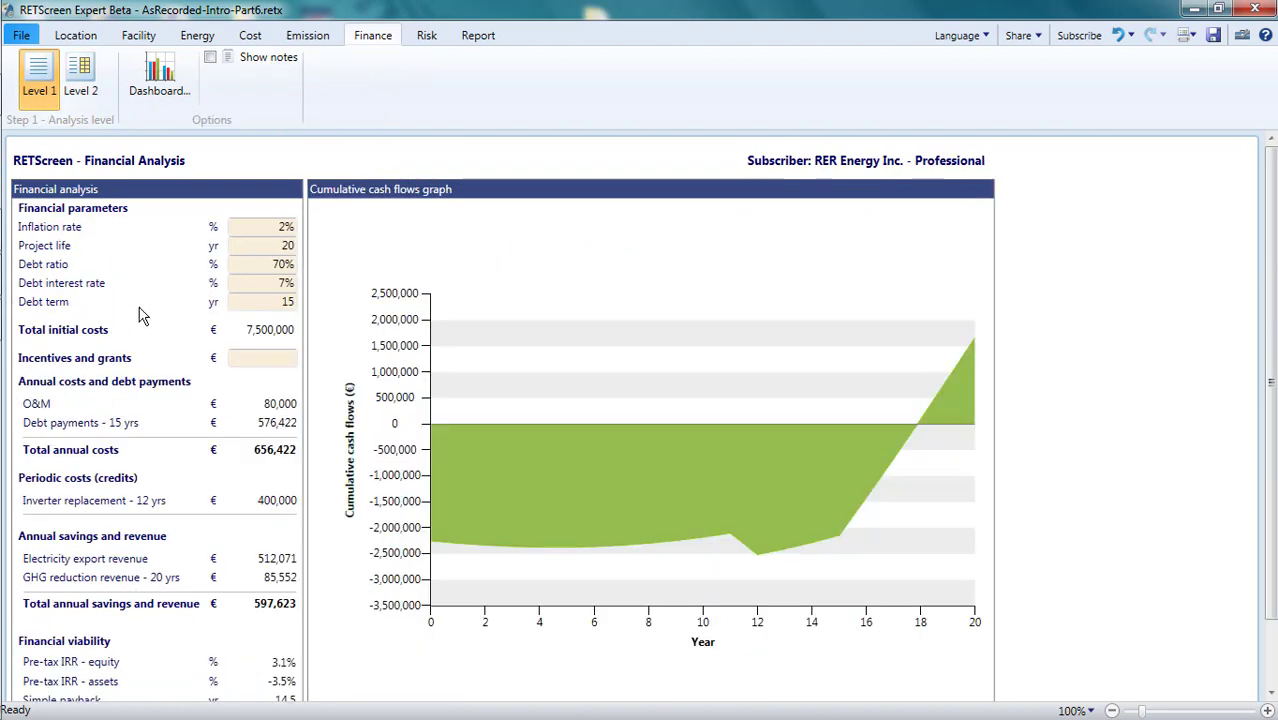
click(276, 232)
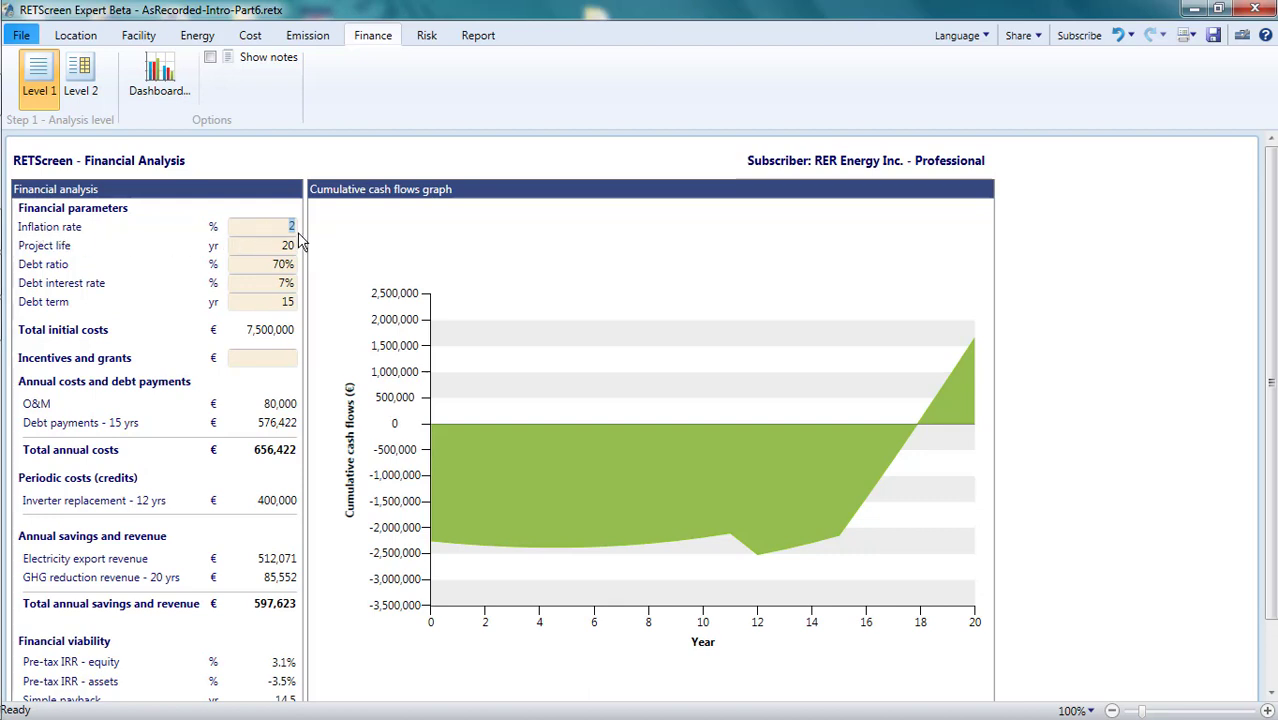
click(82, 92)
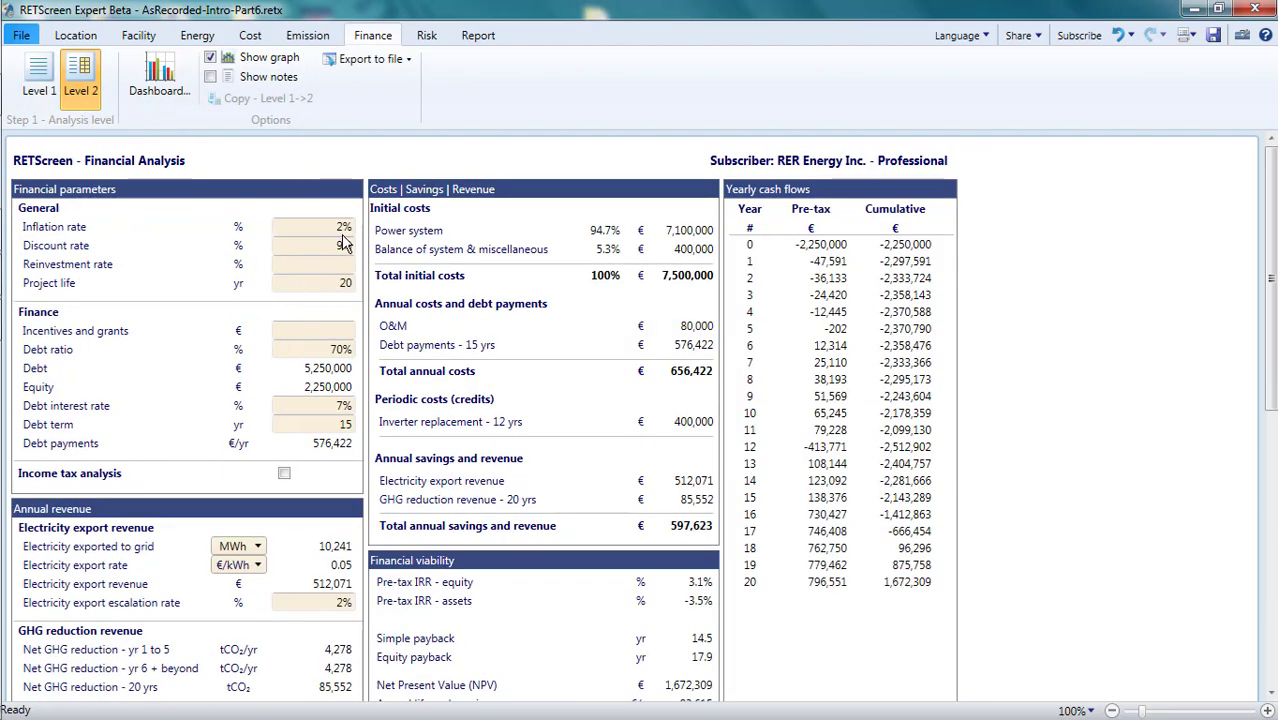
click(345, 228)
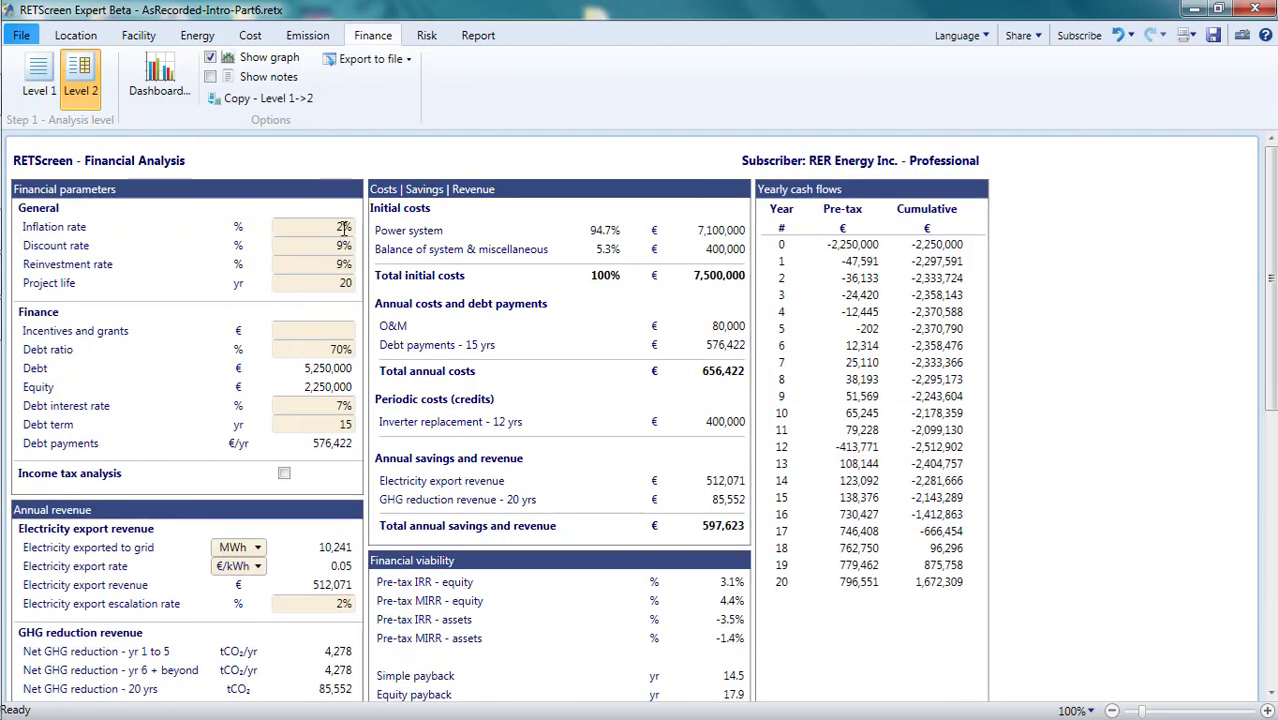
click(343, 606)
- Confirm 2.5% escalation, set project life to 30 years and debt interest rate to 5.5%
key(Return)
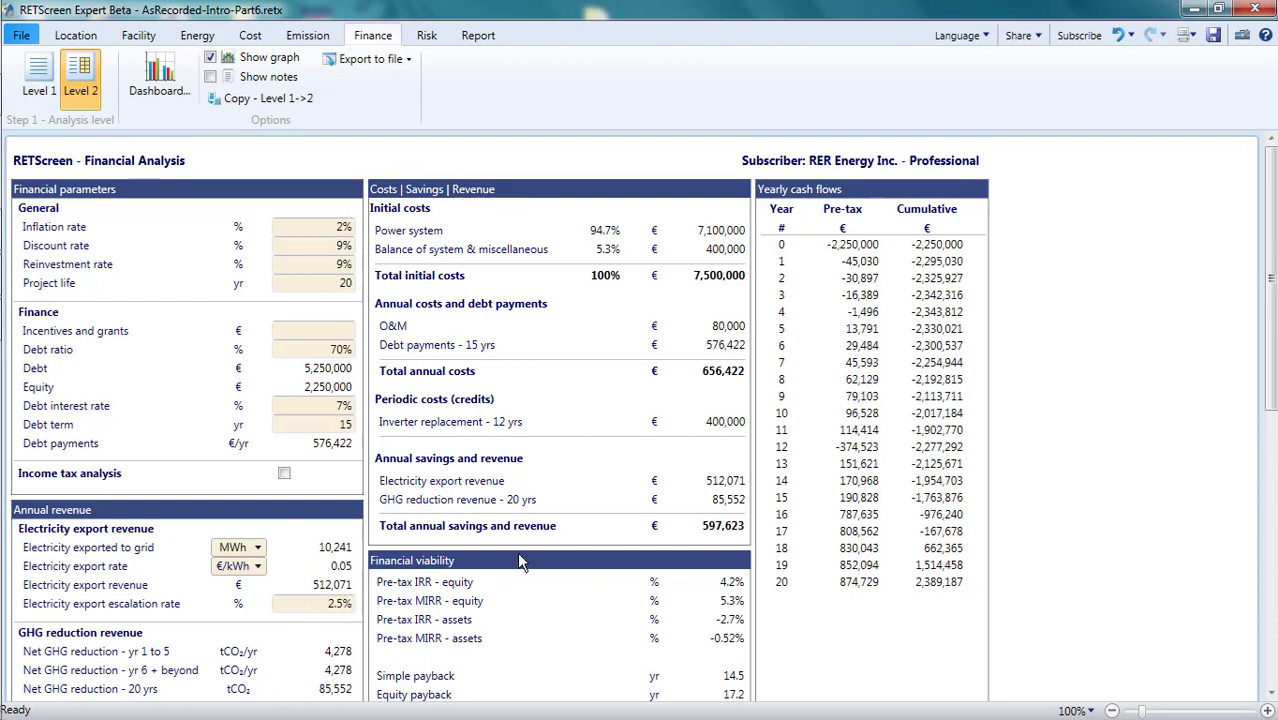
scroll(615, 558, down, 5)
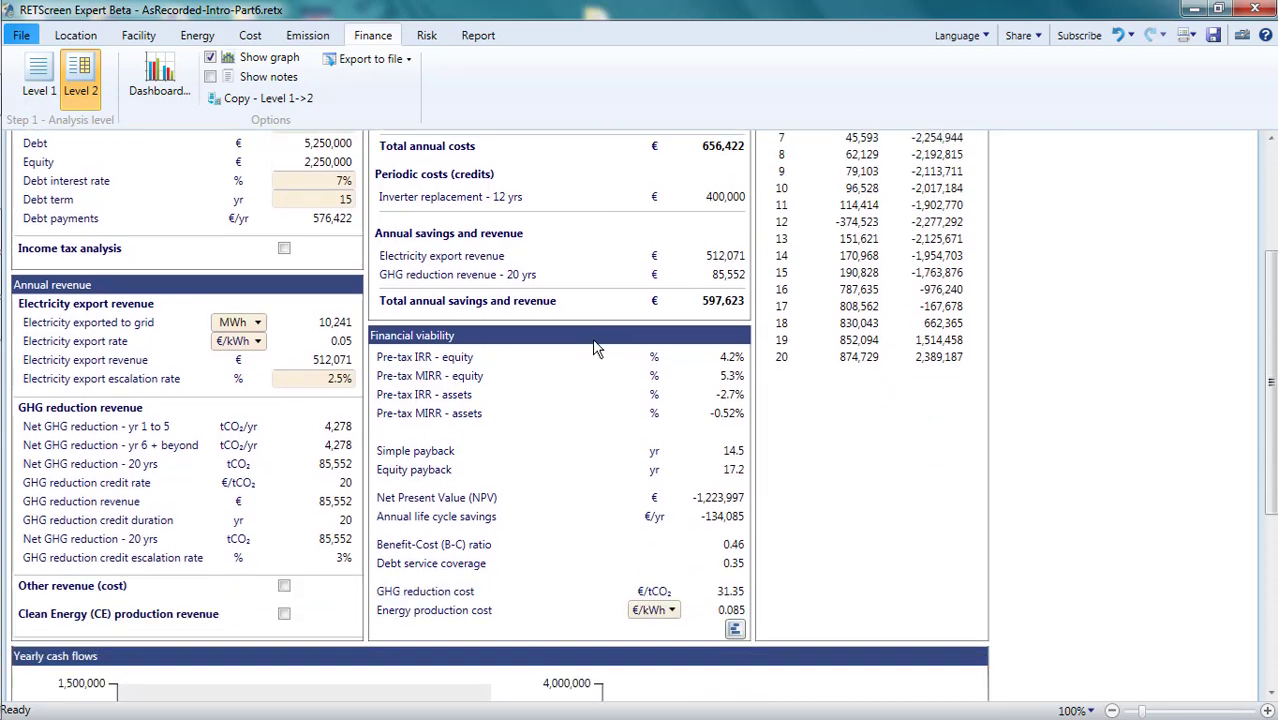
click(52, 79)
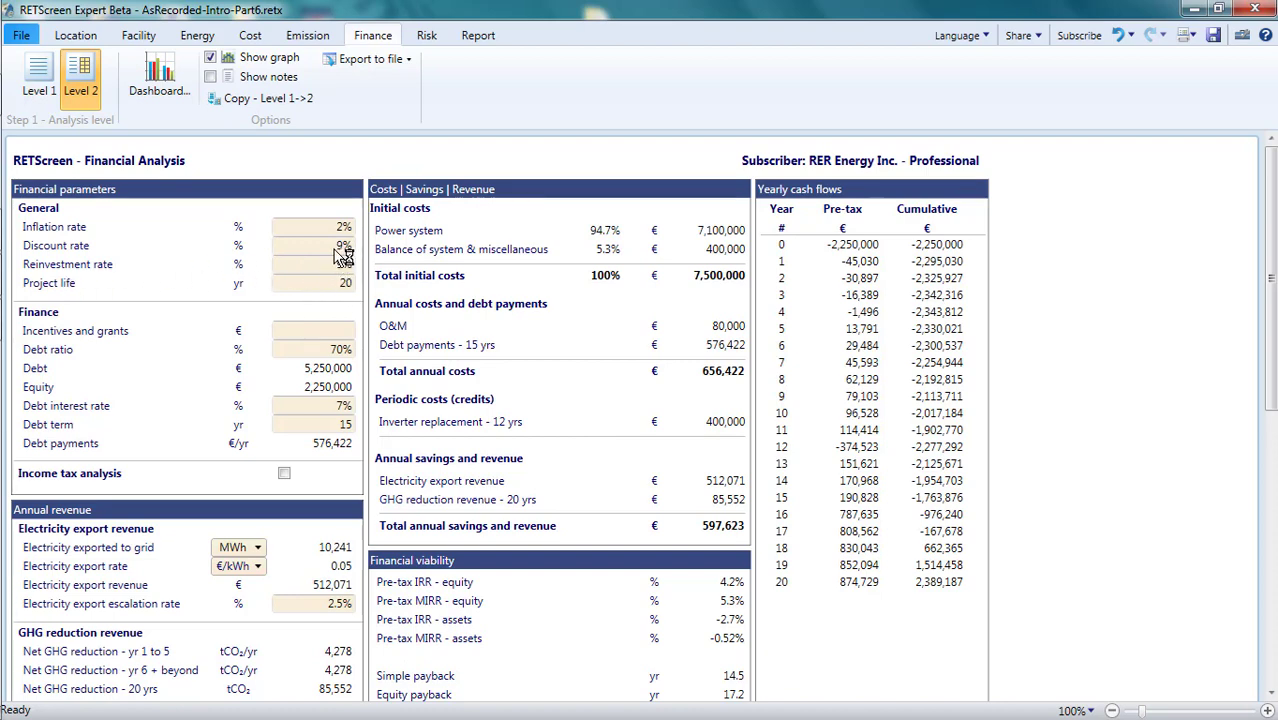
click(345, 283)
text(30)
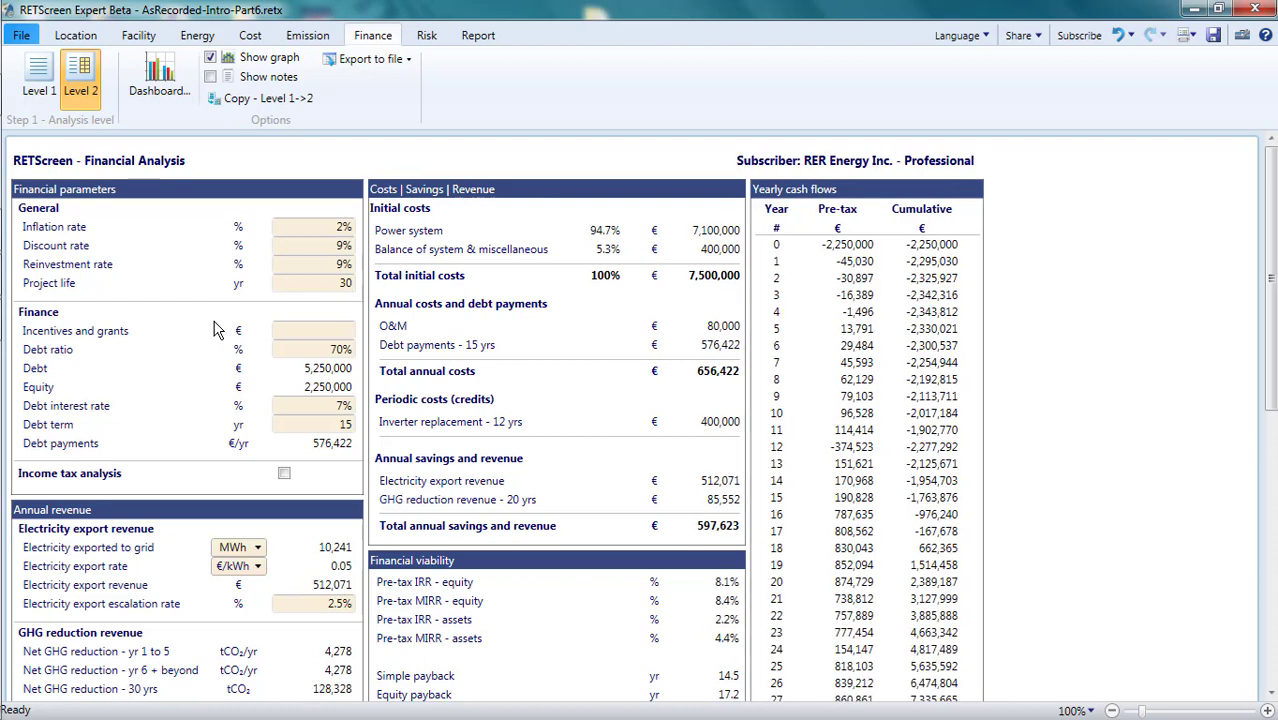
click(333, 407)
click(203, 372)
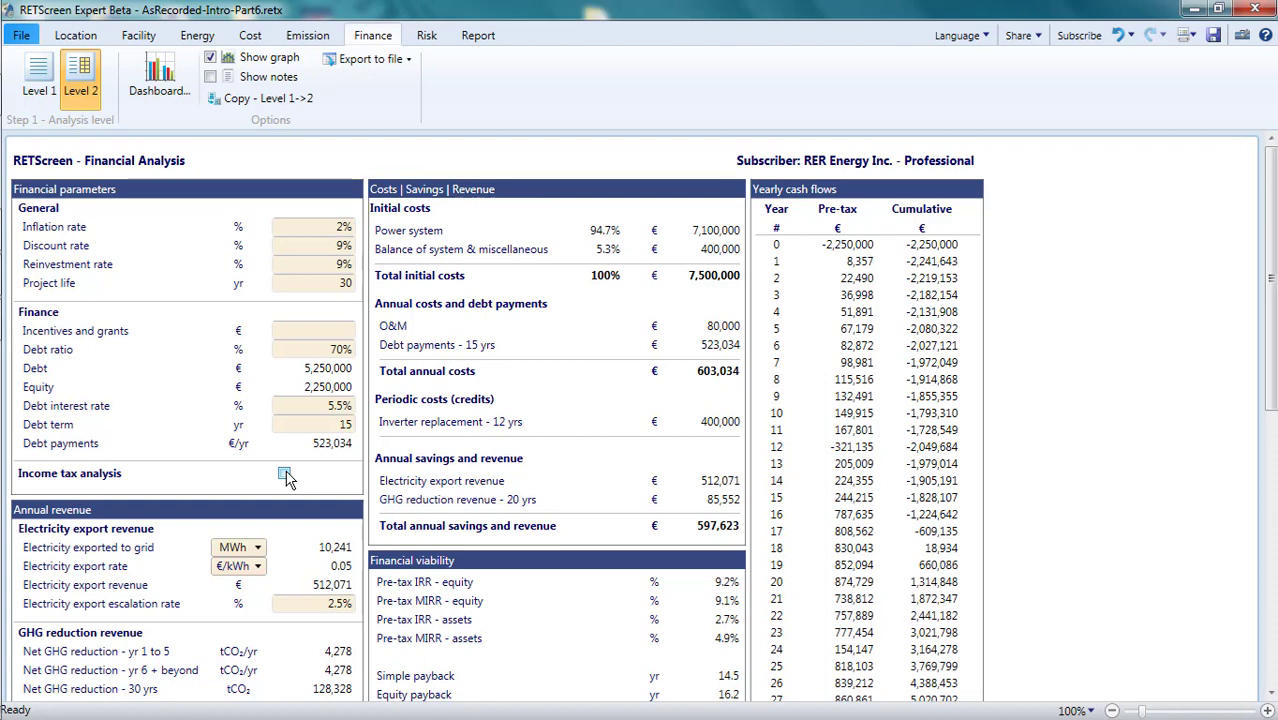
click(285, 475)
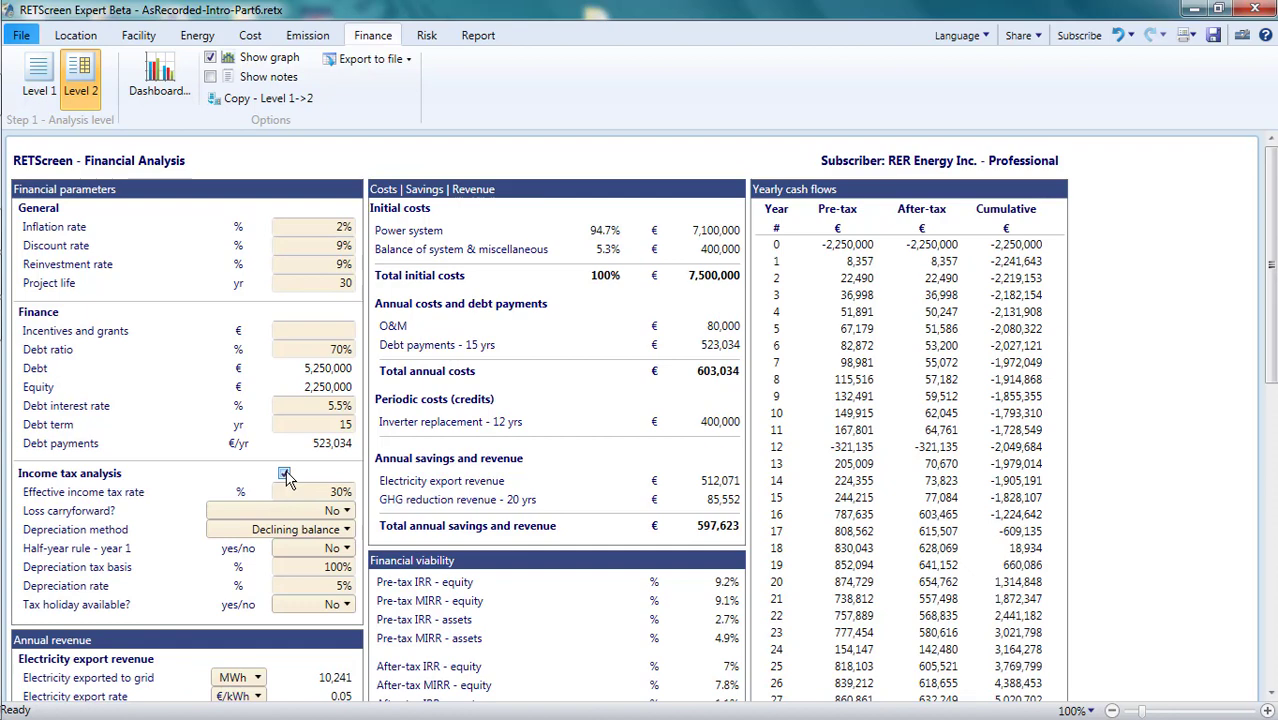
scroll(287, 478, down, 1)
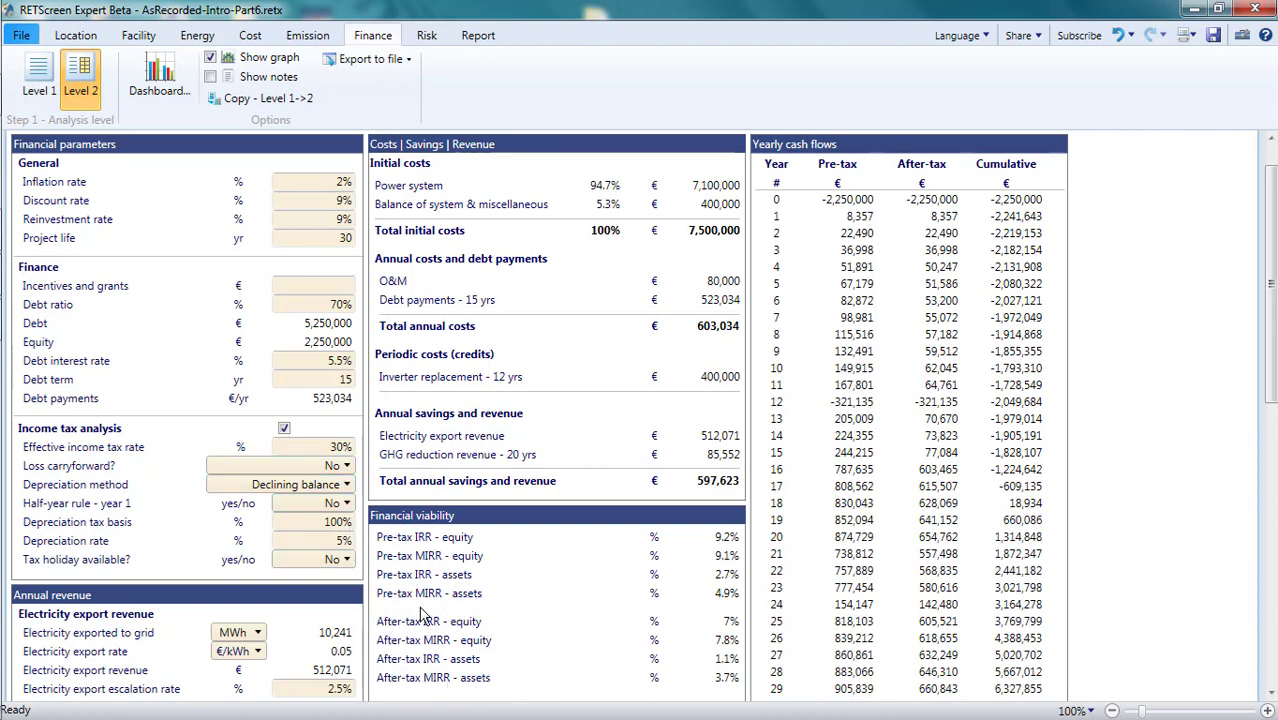
scroll(423, 616, down, 3)
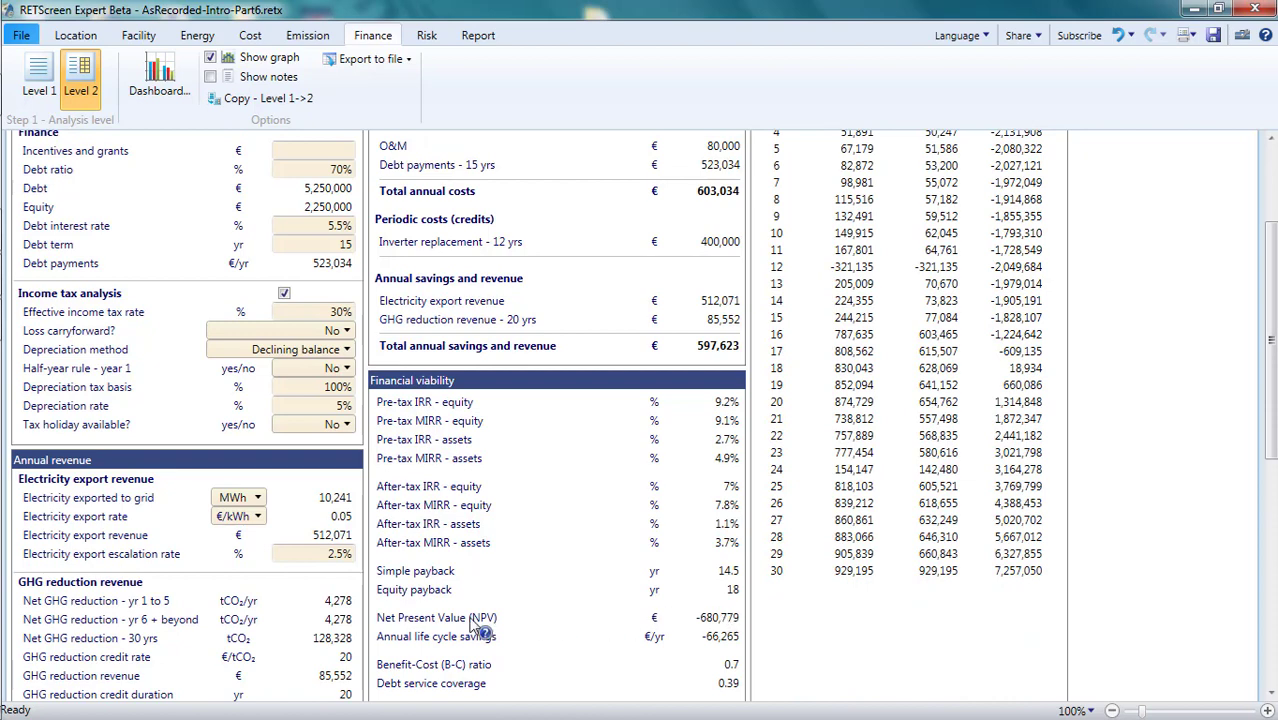
click(284, 293)
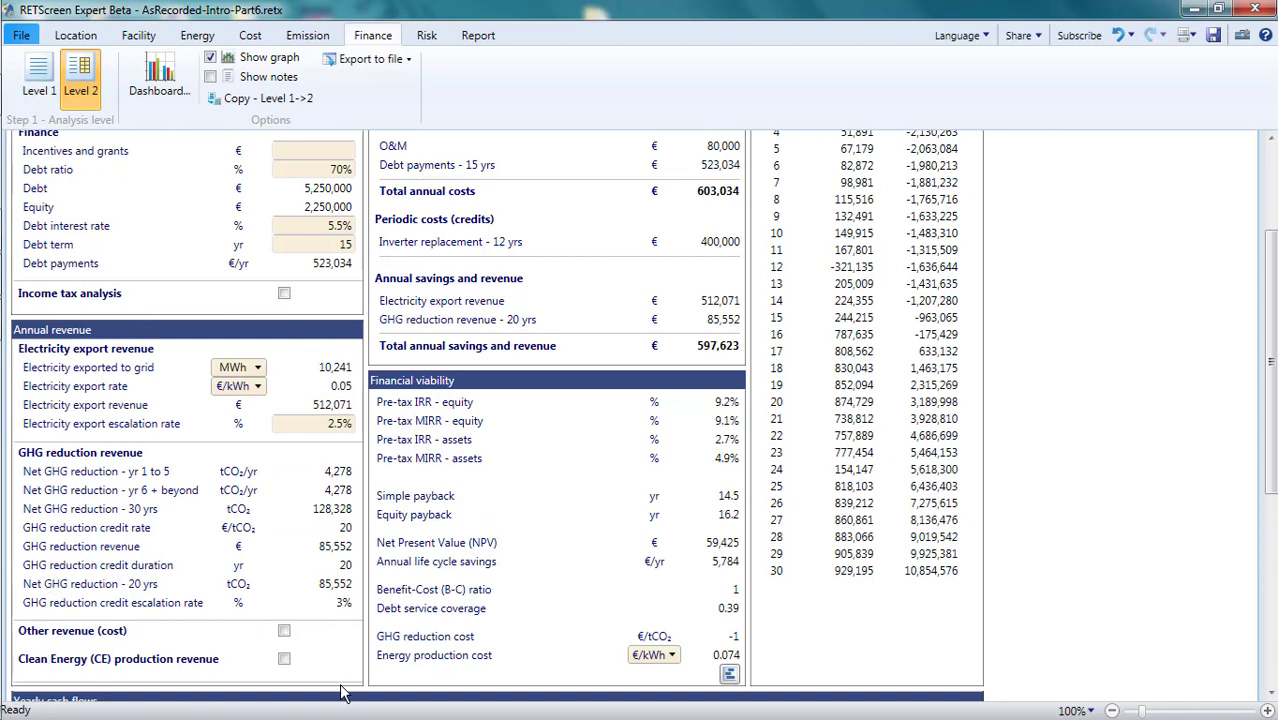
- Include other revenue and set its energy unit to kW capacity
click(284, 632)
scroll(303, 652, down, 3)
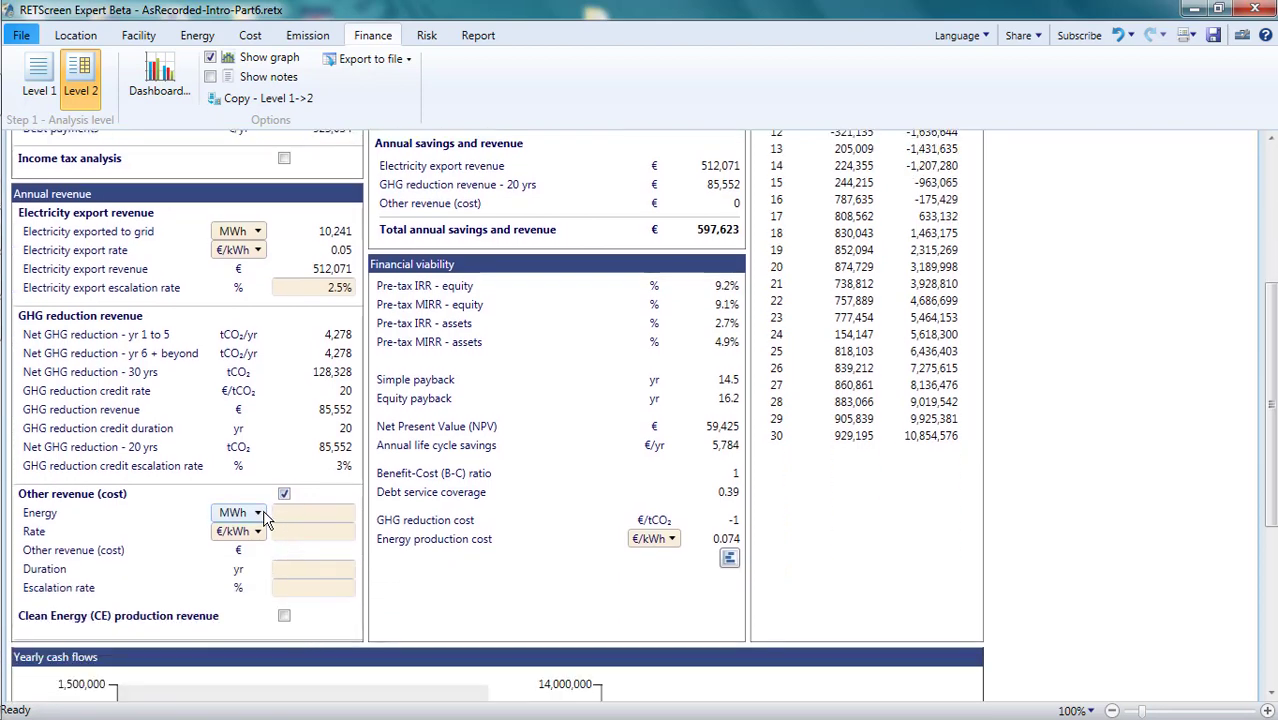
click(258, 513)
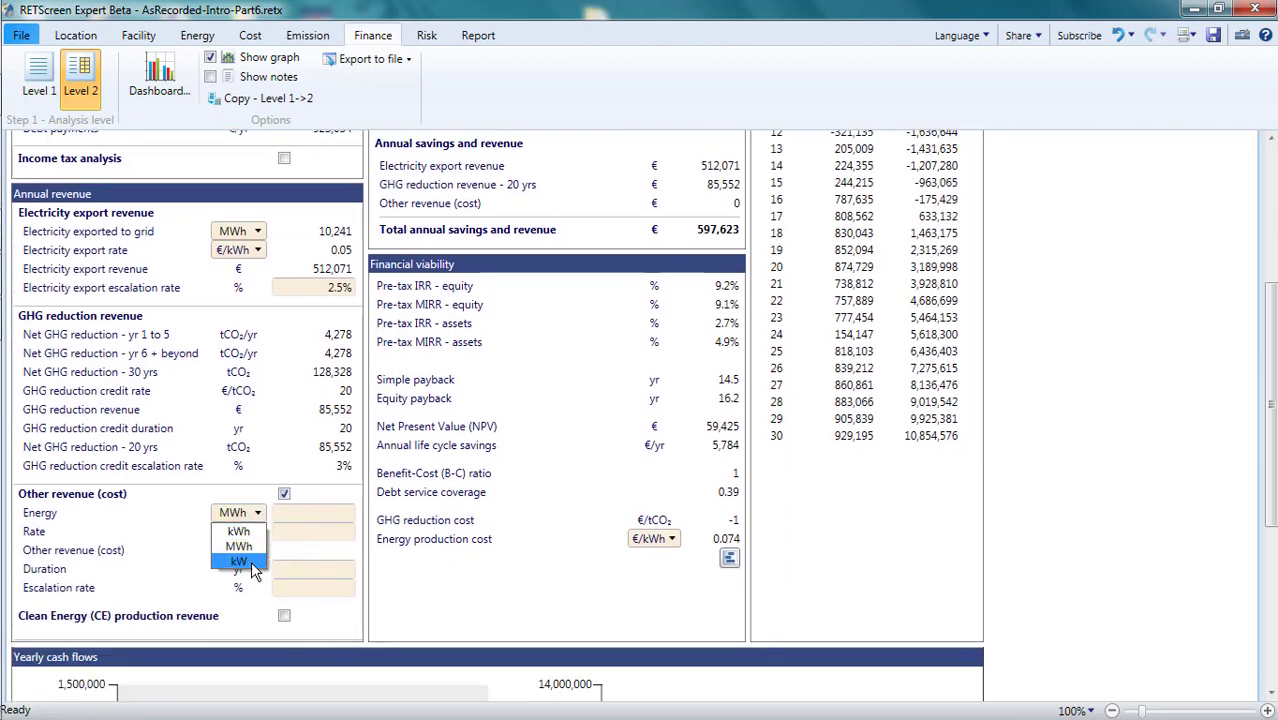
click(240, 564)
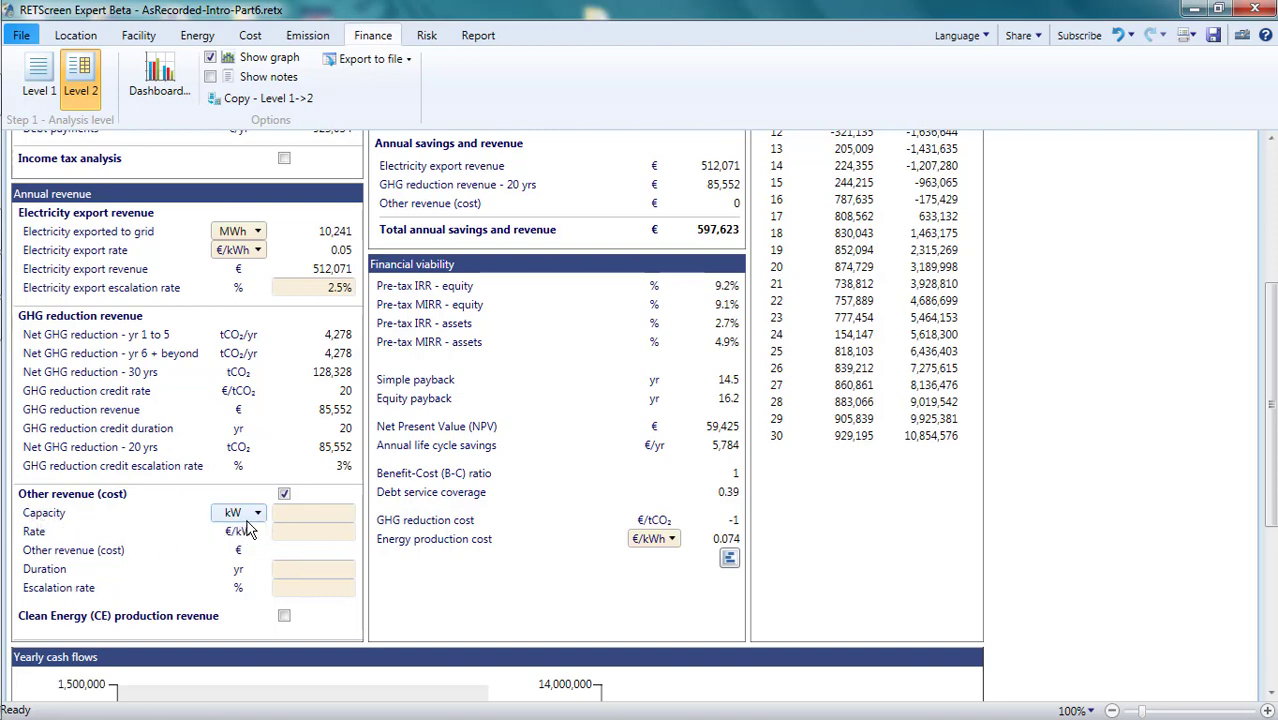
- Trial a 0.01 €/kWh clean energy production credit for Solar, then clear it and turn it off
click(286, 617)
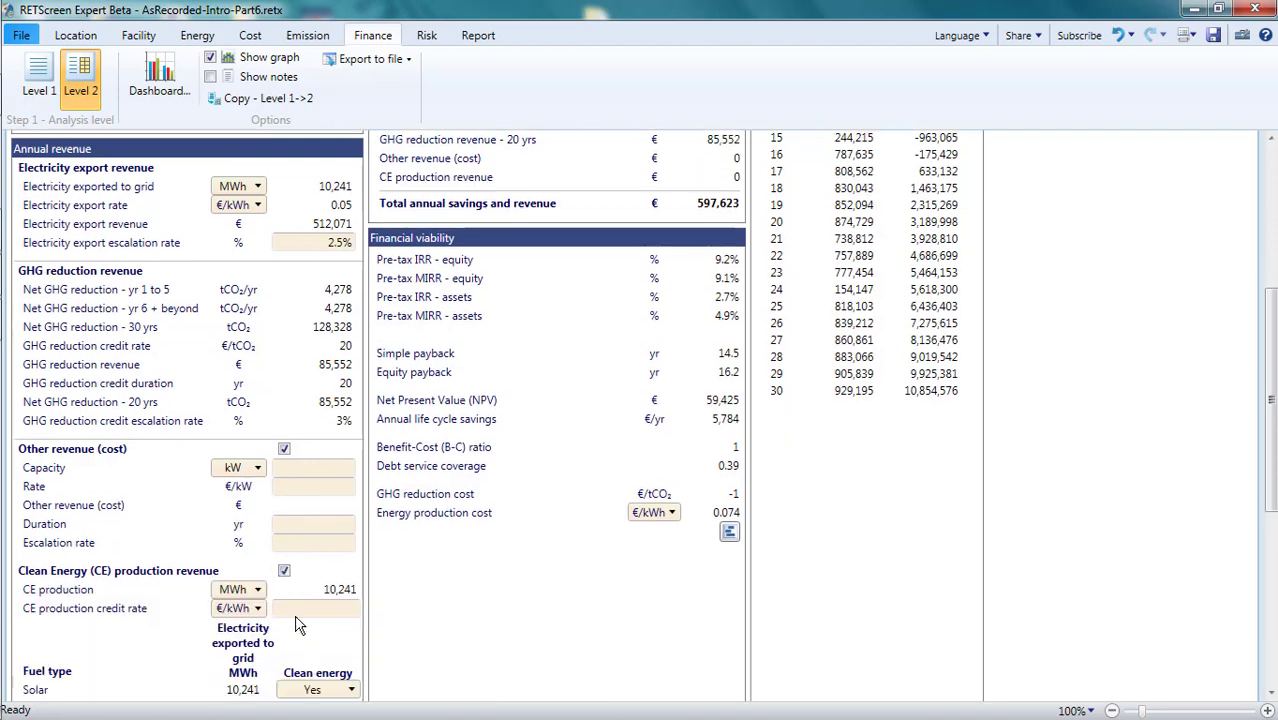
click(323, 567)
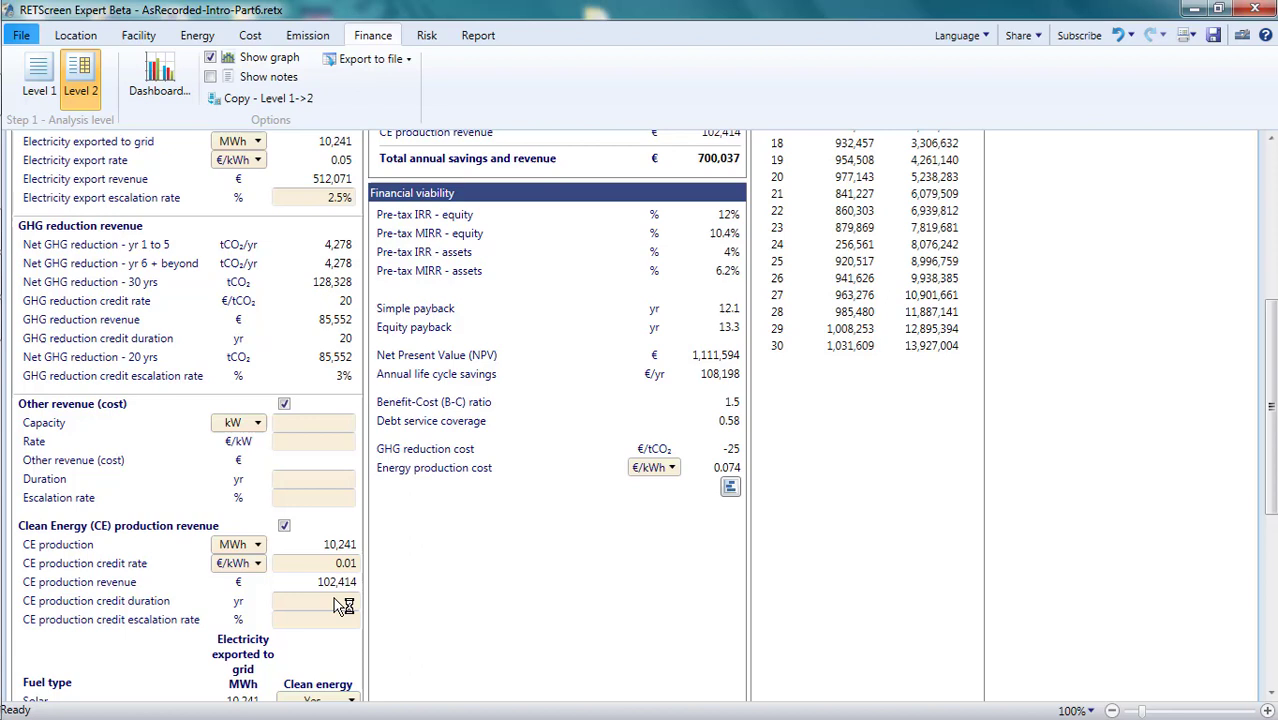
scroll(343, 605, down, 2)
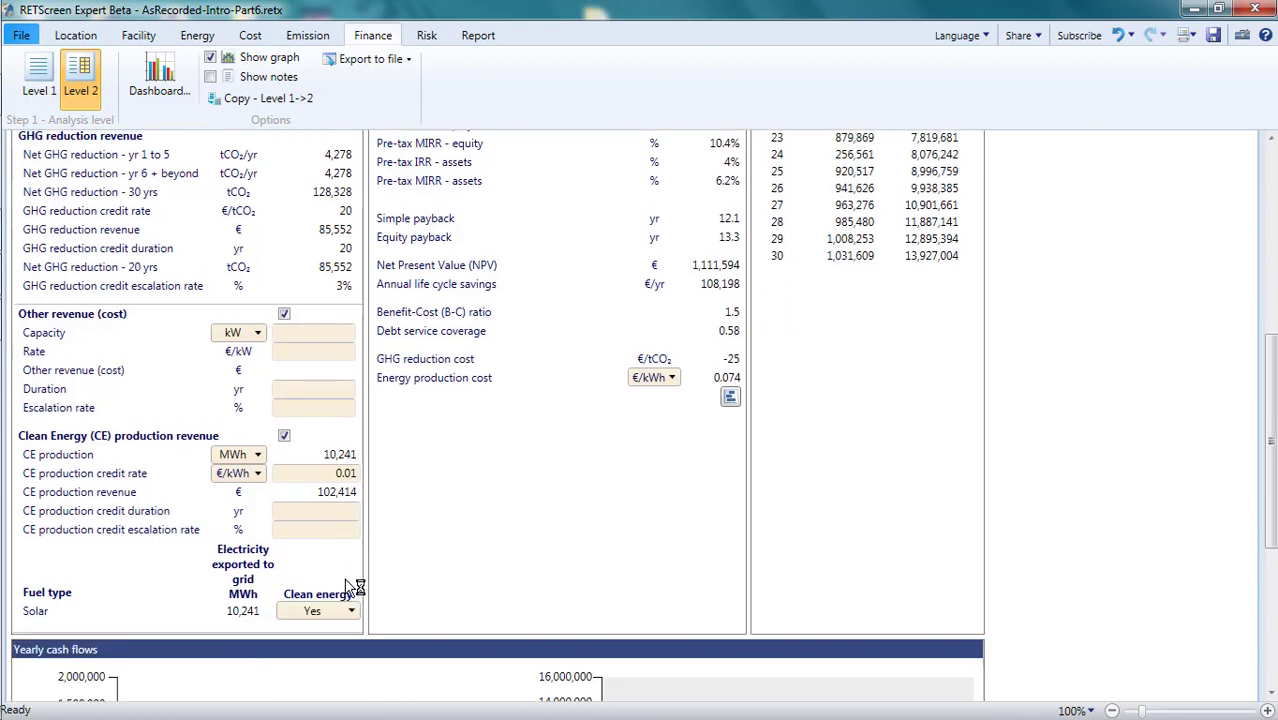
click(347, 613)
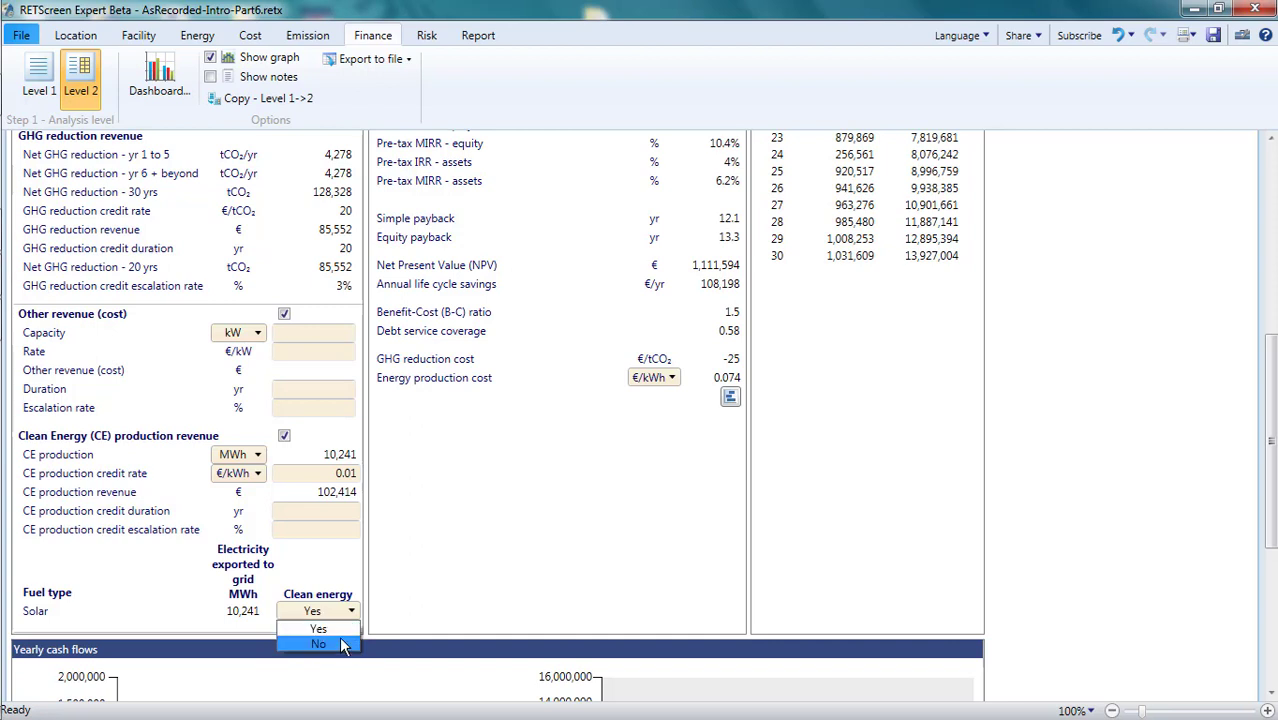
click(324, 581)
click(348, 474)
key(Delete)
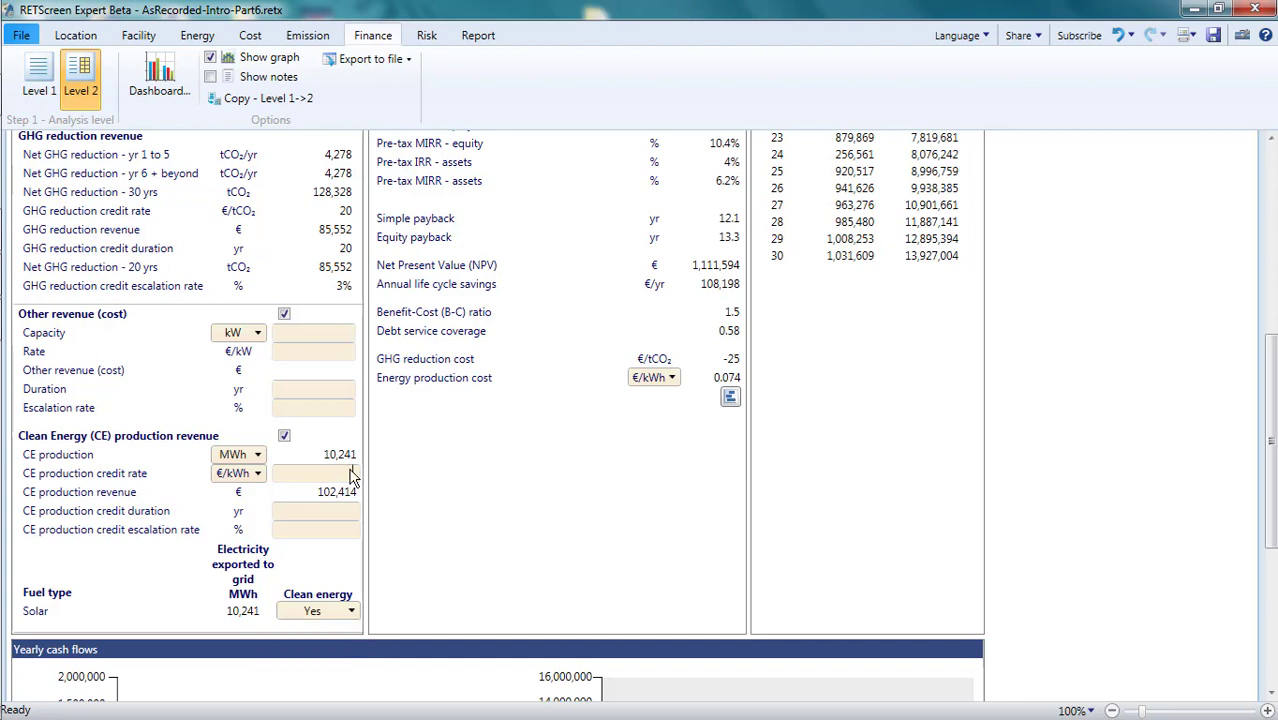
click(284, 437)
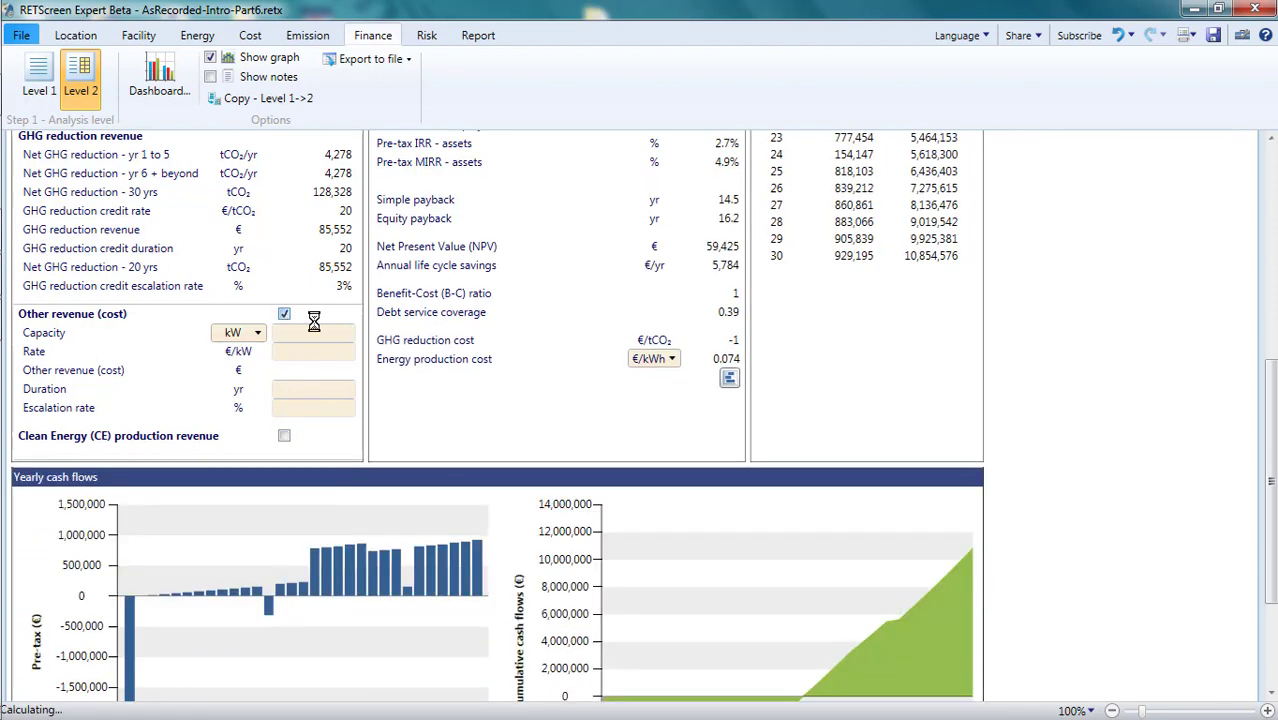
- Exclude other revenue and inspect the 0.0735 €/kWh energy production cost
click(284, 314)
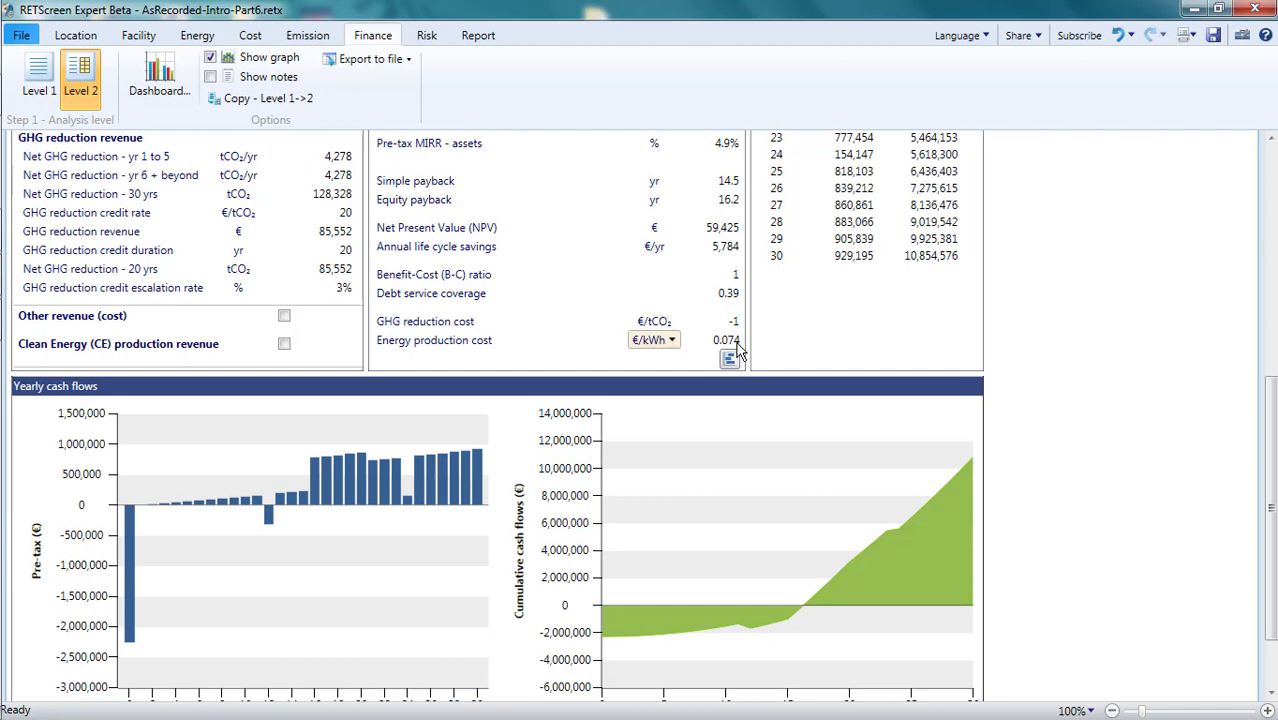
click(738, 345)
- View the power-plant energy production cost benchmark on the Facility worksheet
click(127, 38)
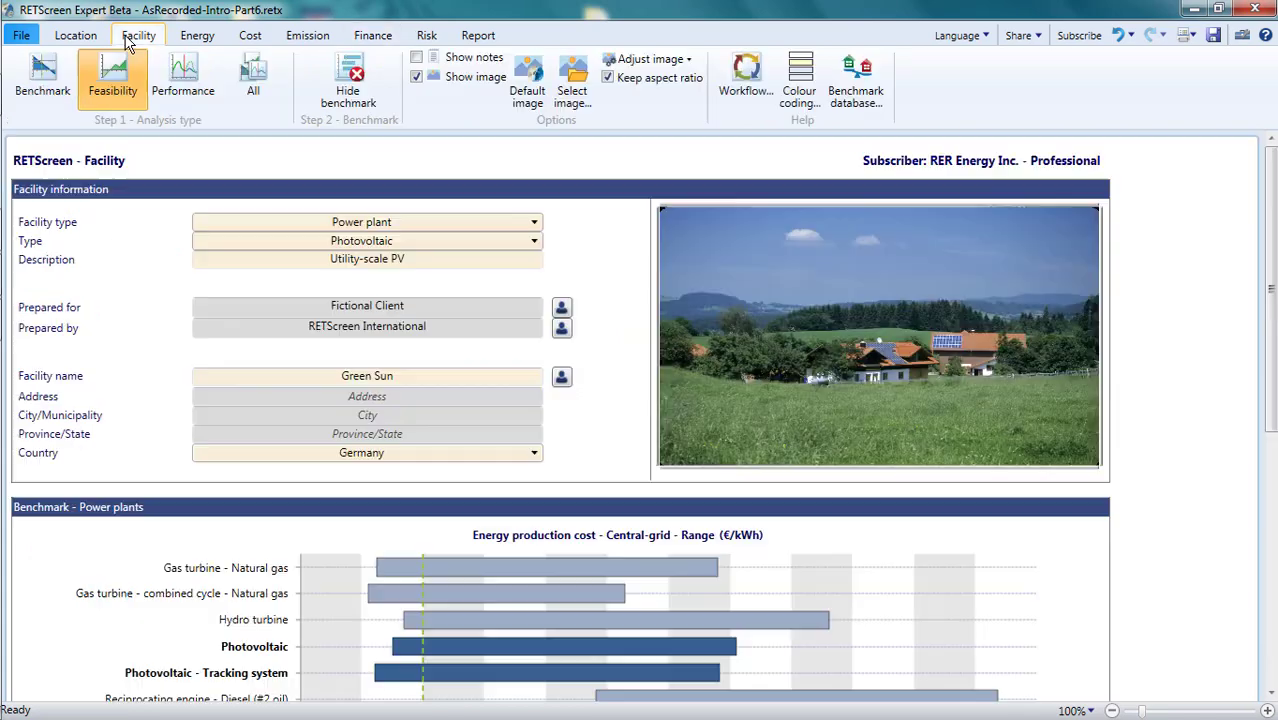
scroll(289, 279, down, 5)
scroll(289, 285, down, 1)
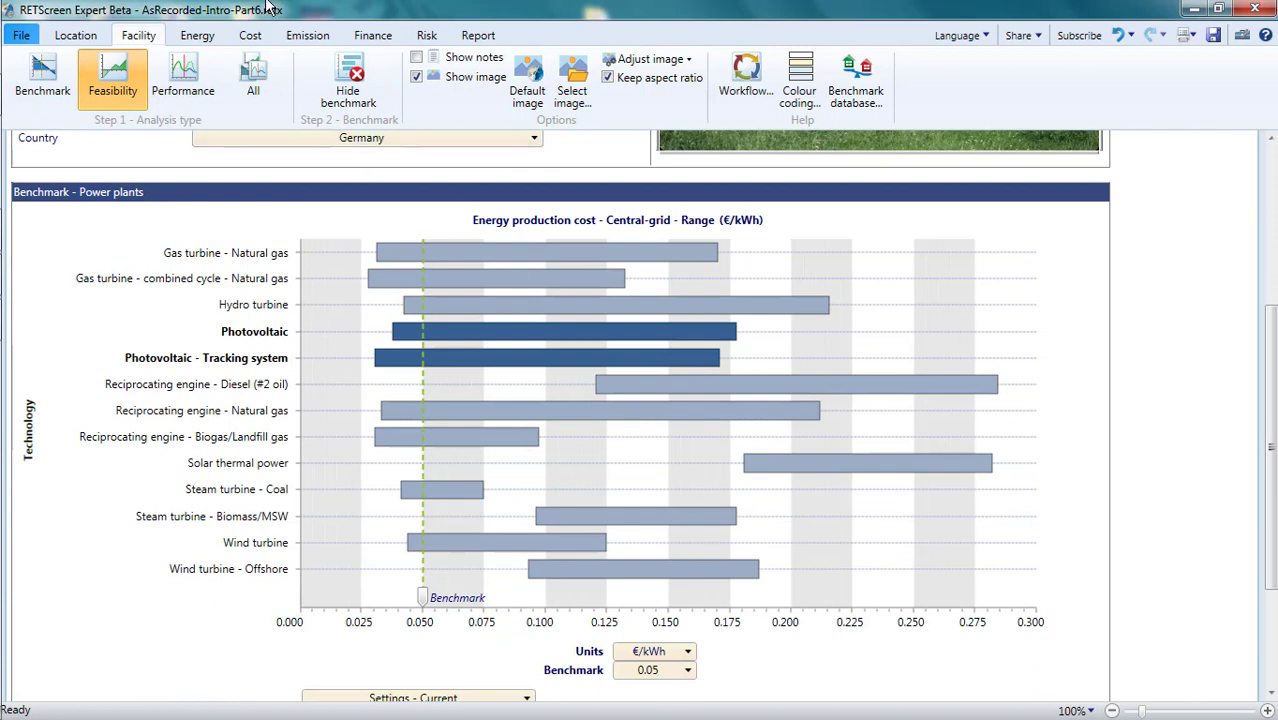
- Update the Facility benchmark to the 0.074 €/kWh cost, verify it, and return to Financial Analysis
click(371, 35)
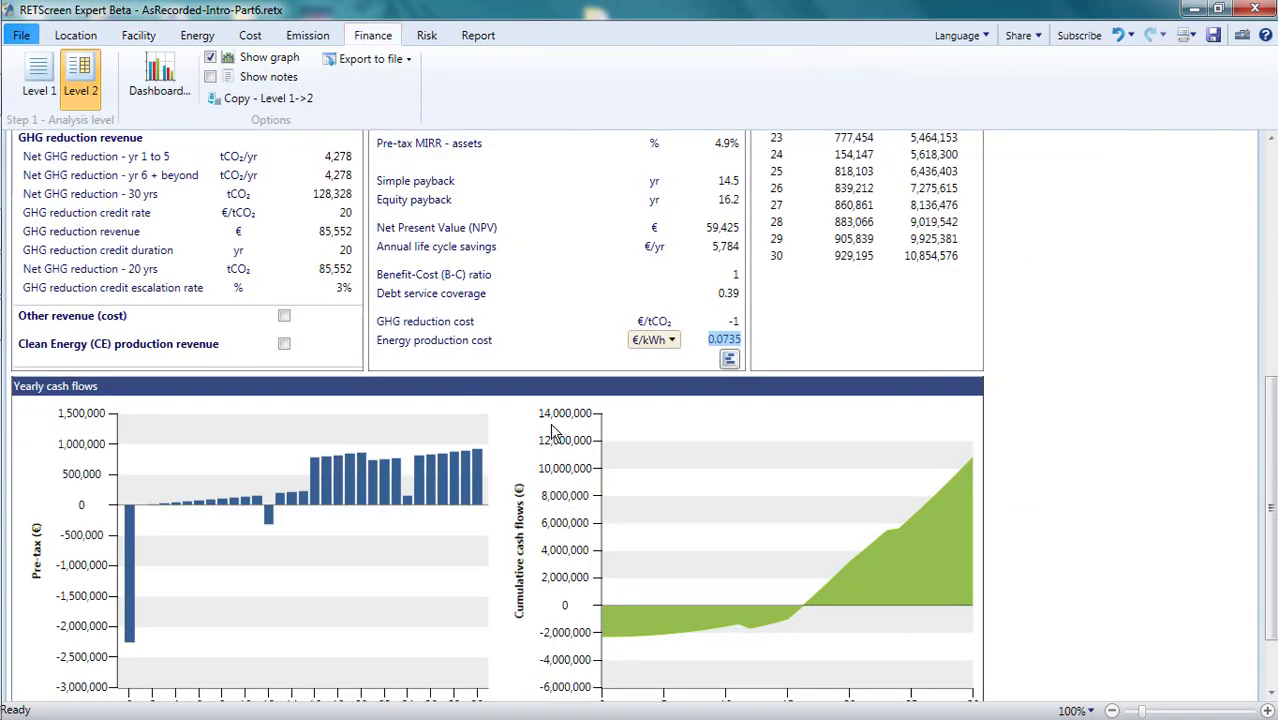
click(727, 362)
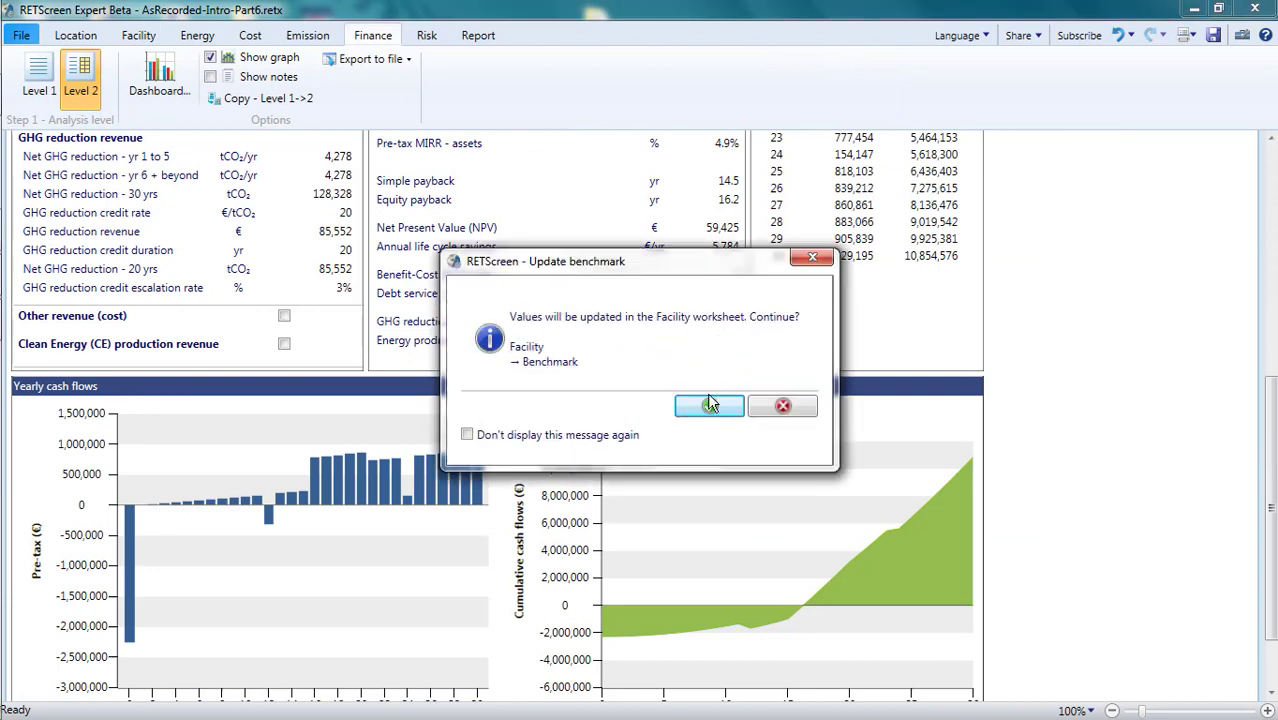
click(709, 407)
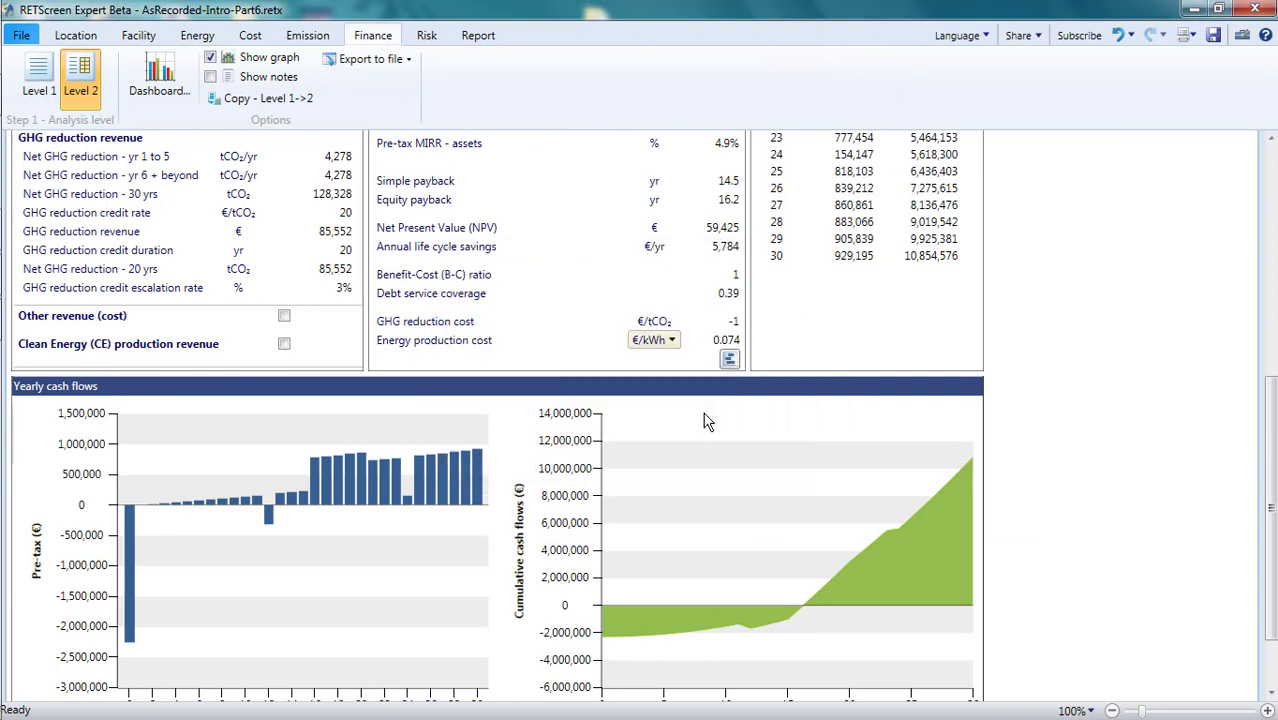
click(139, 36)
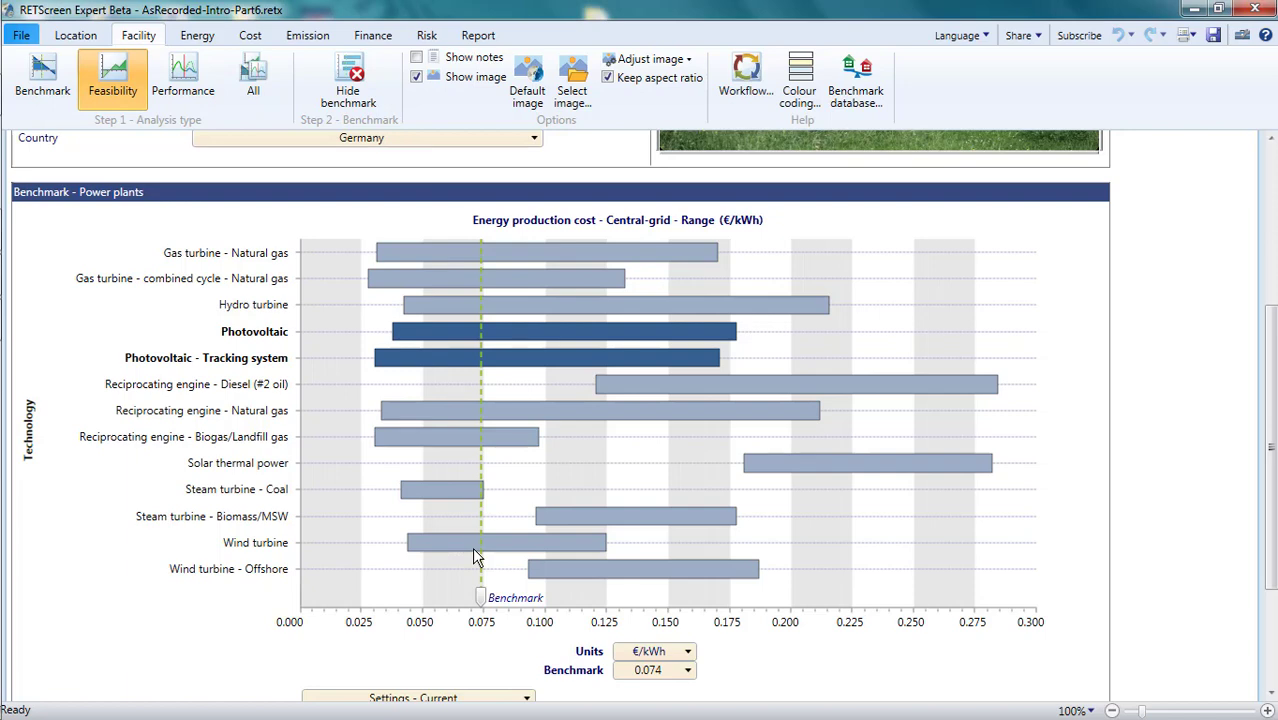
click(370, 36)
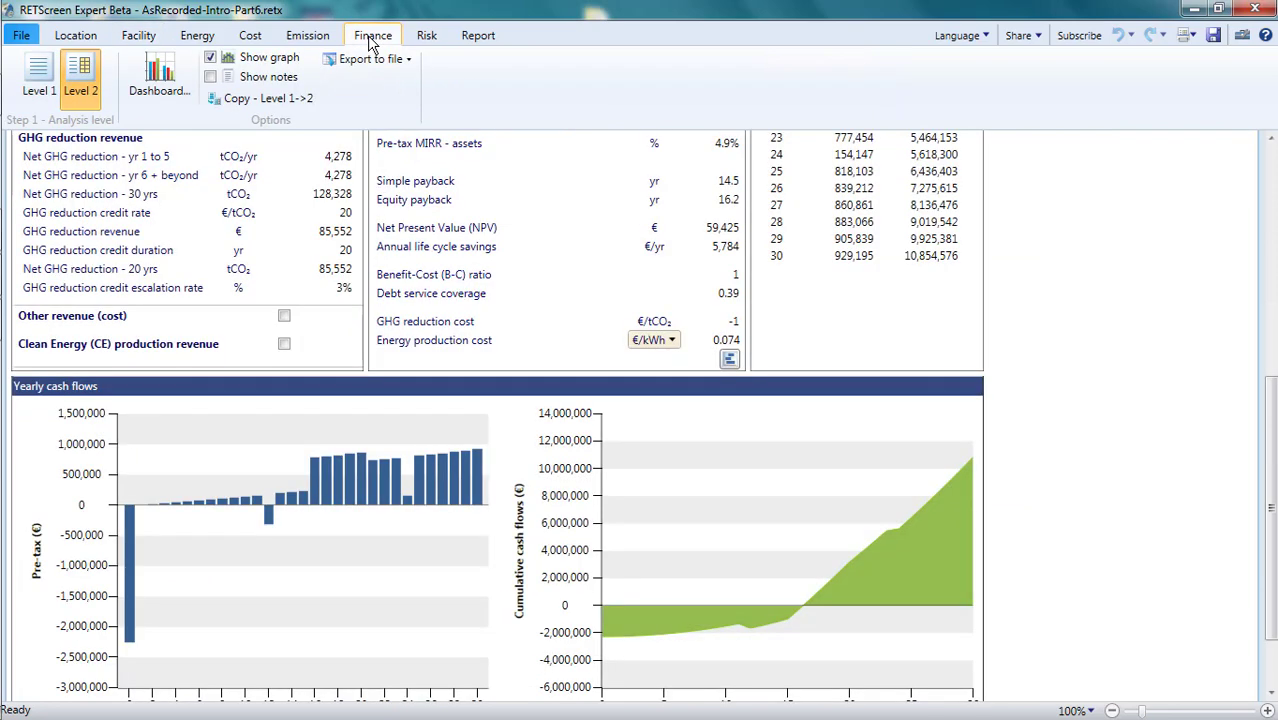
scroll(510, 300, up, 8)
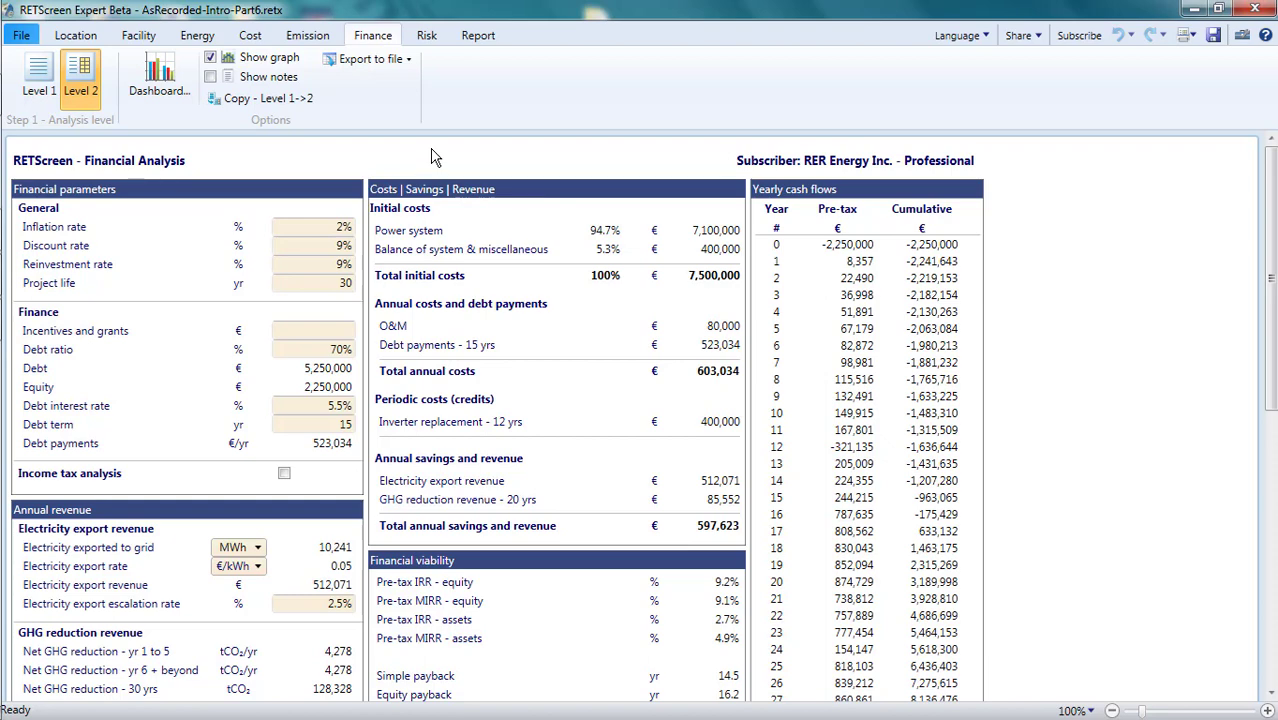
- Open the Risk worksheet and perform the sensitivity analysis on Net Present Value (NPV)
click(426, 35)
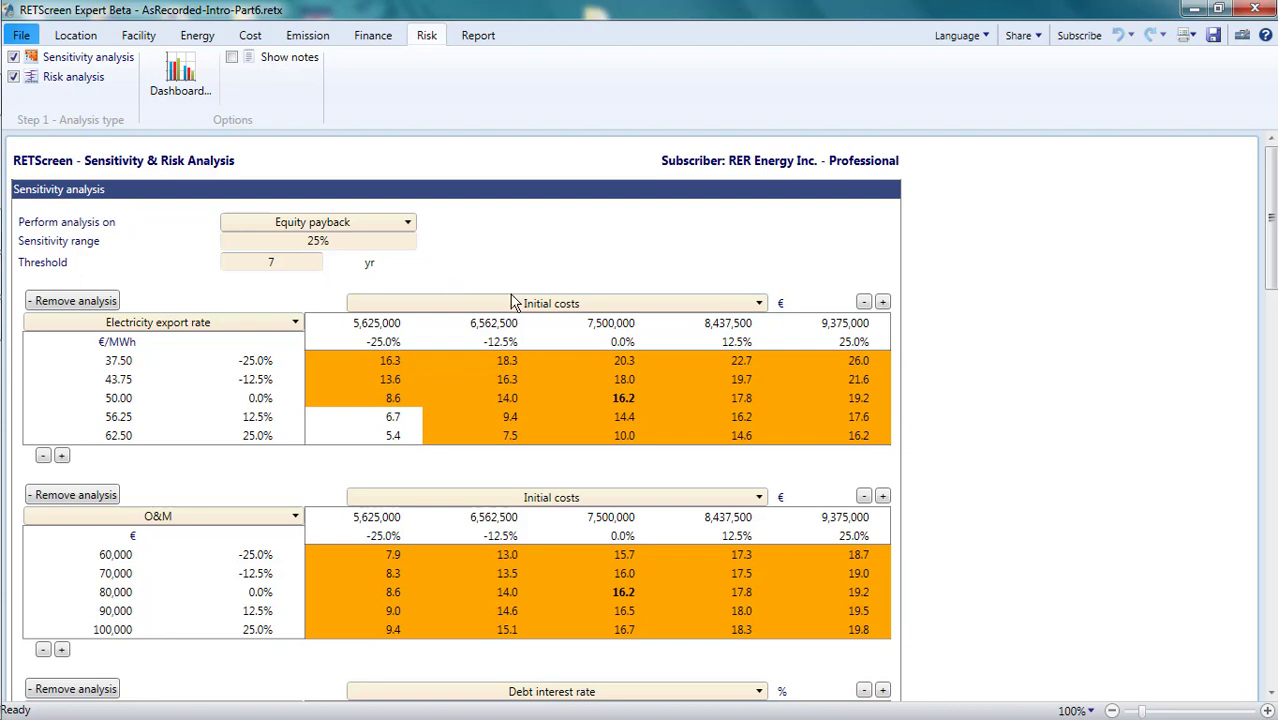
click(185, 325)
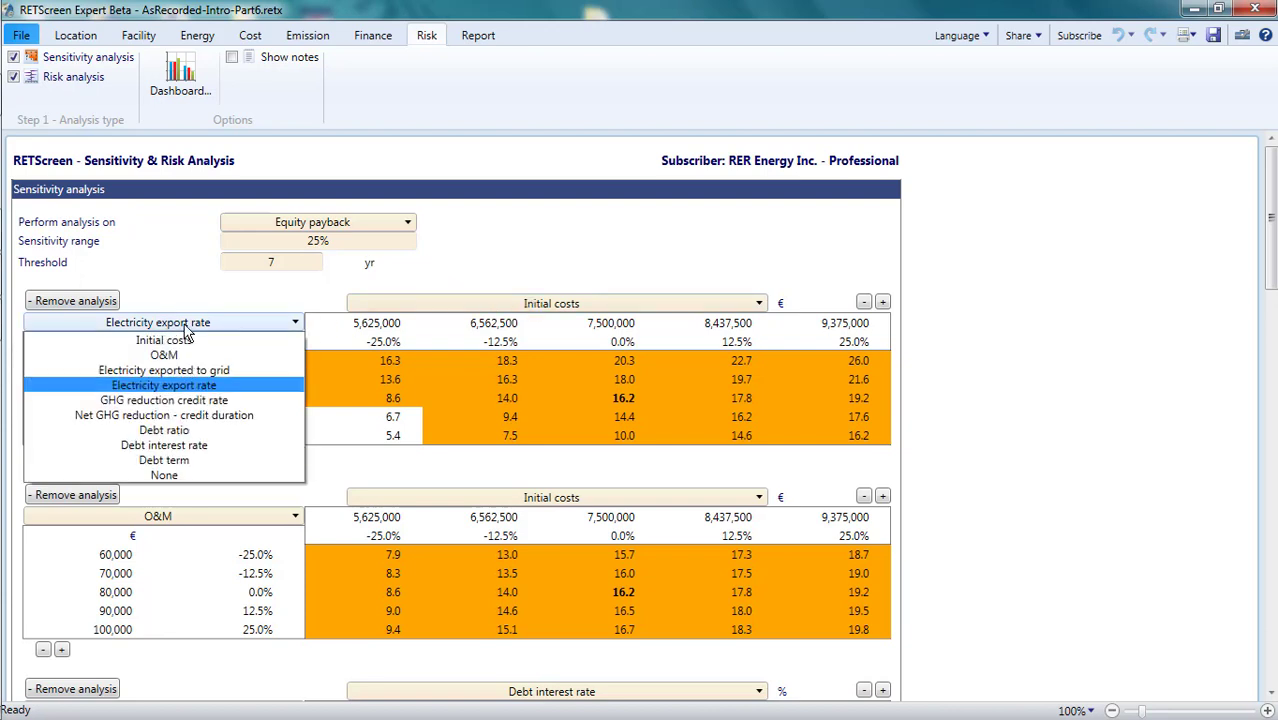
click(414, 310)
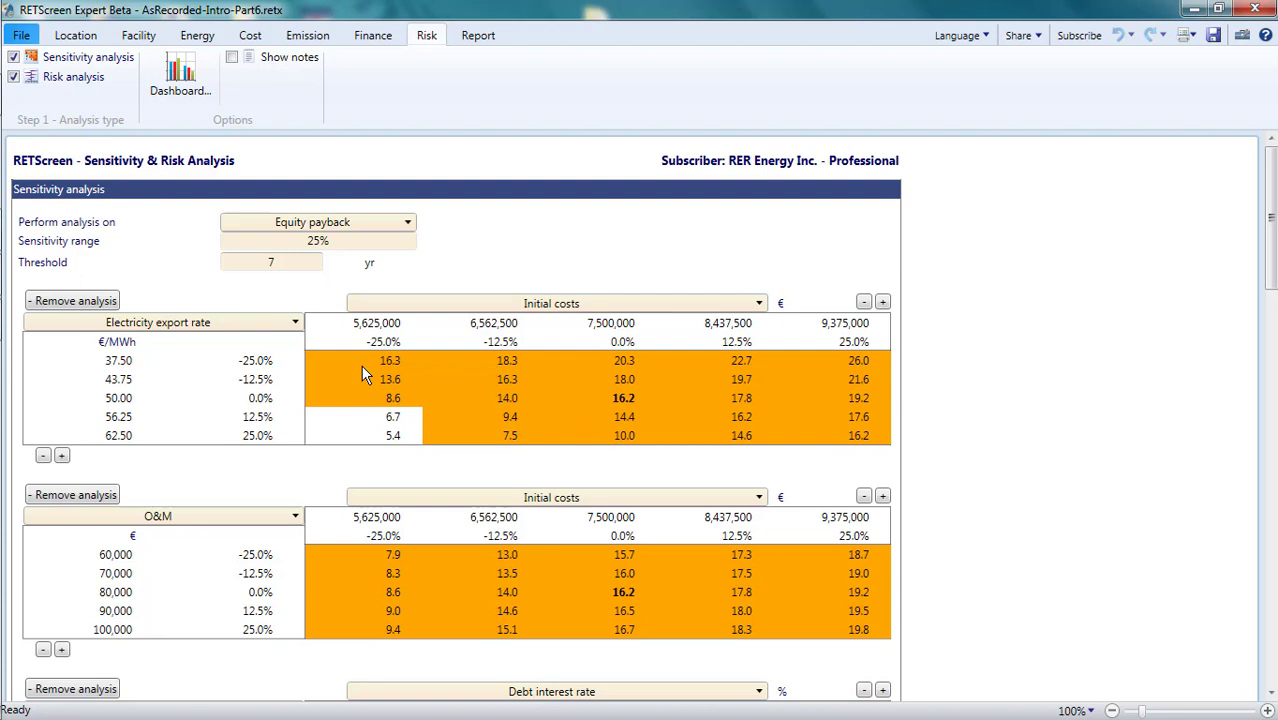
click(406, 223)
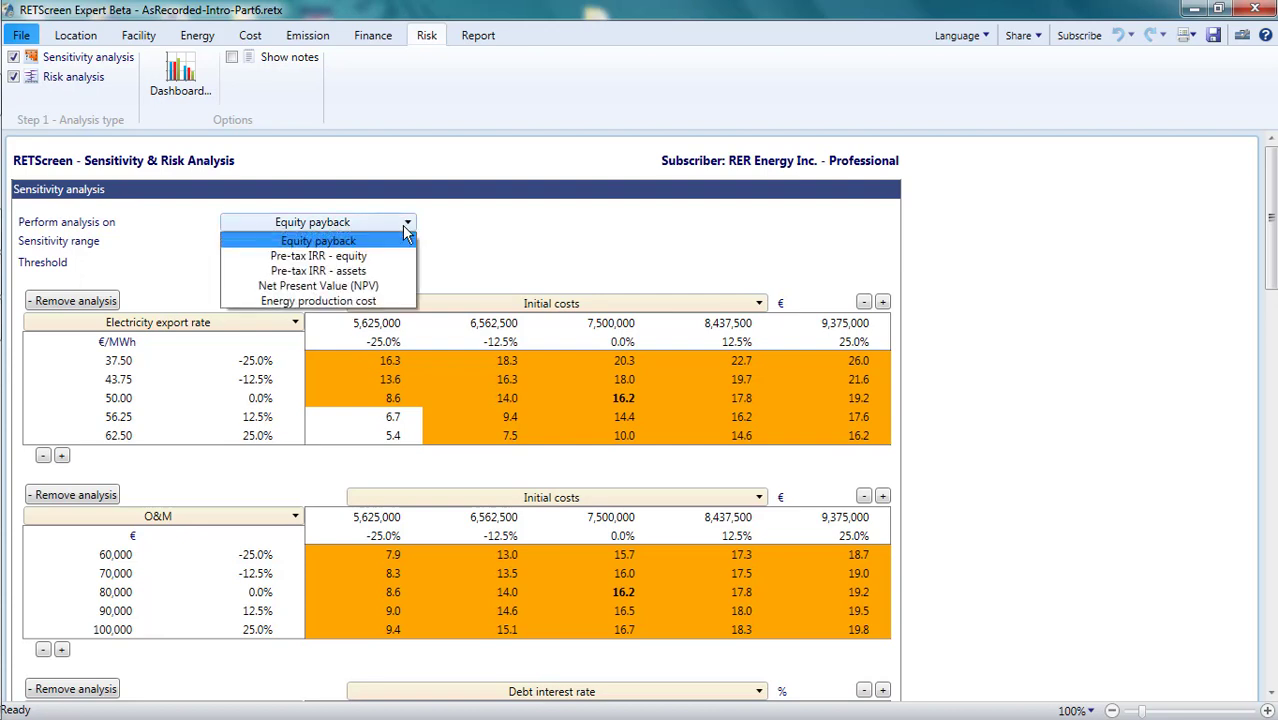
click(398, 288)
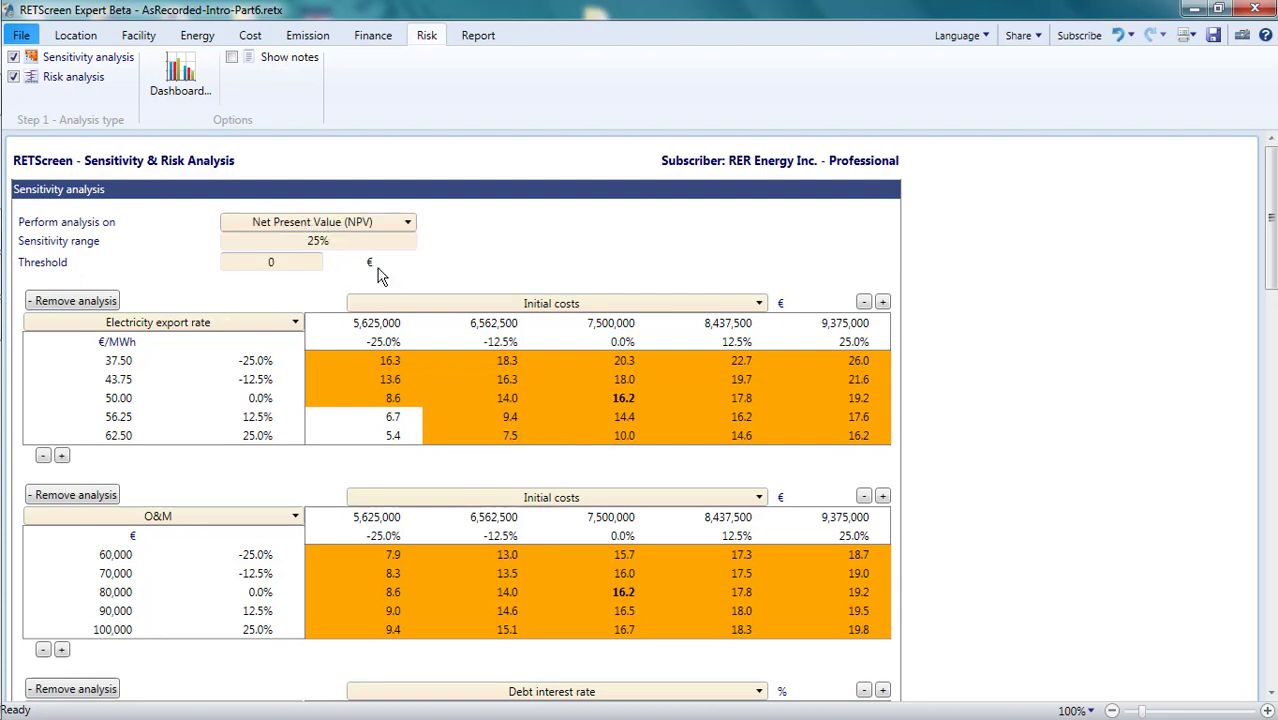
- Make the first table cross Debt interest rate with Initial costs, then select the 25% range
click(468, 305)
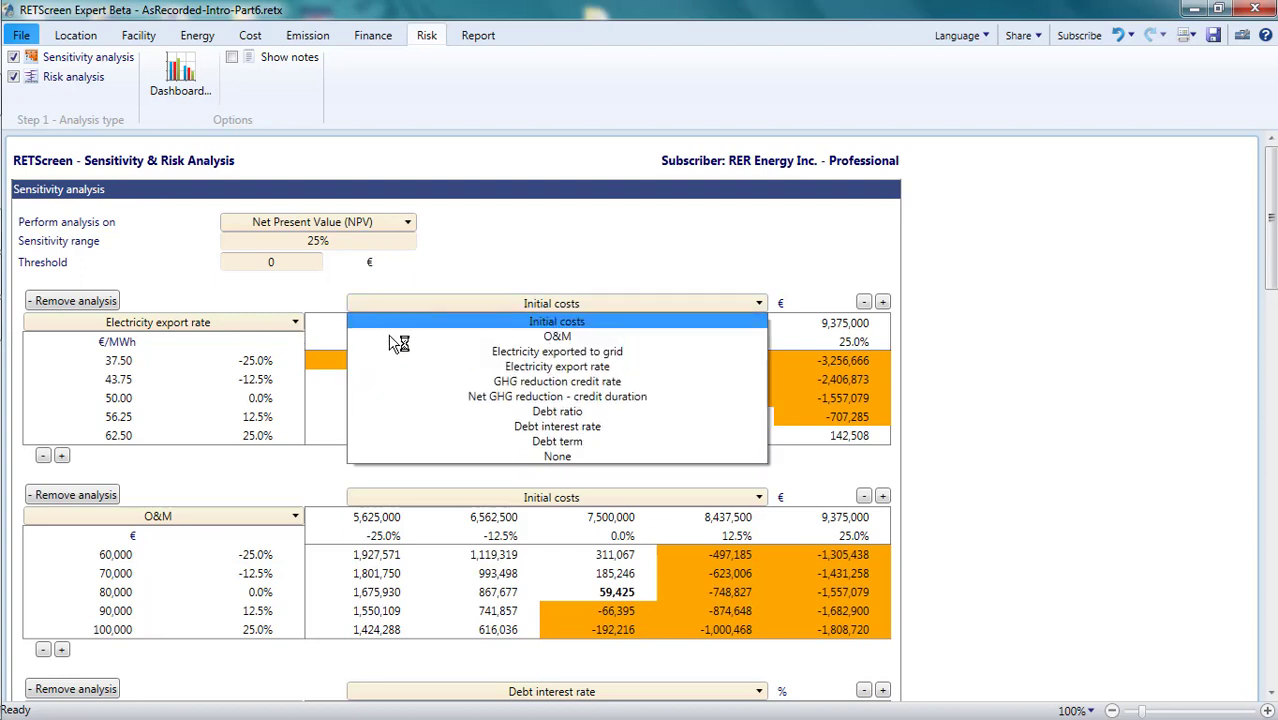
click(560, 323)
click(257, 324)
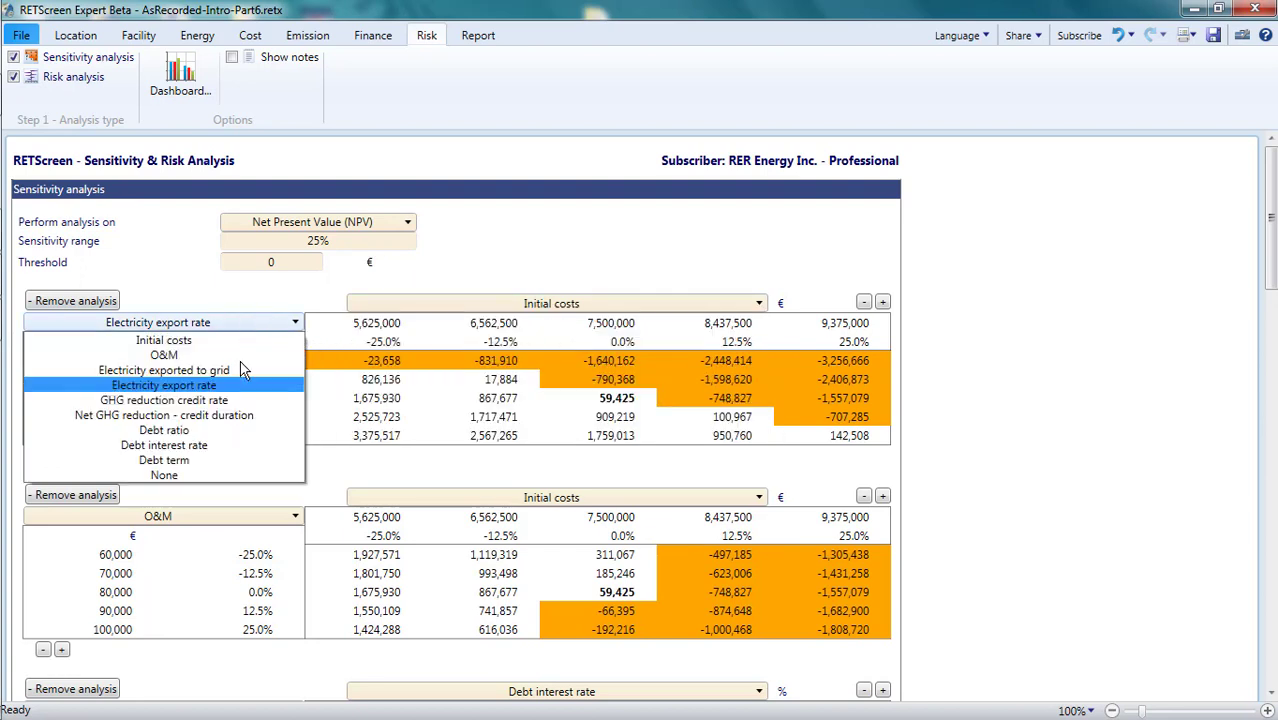
click(193, 444)
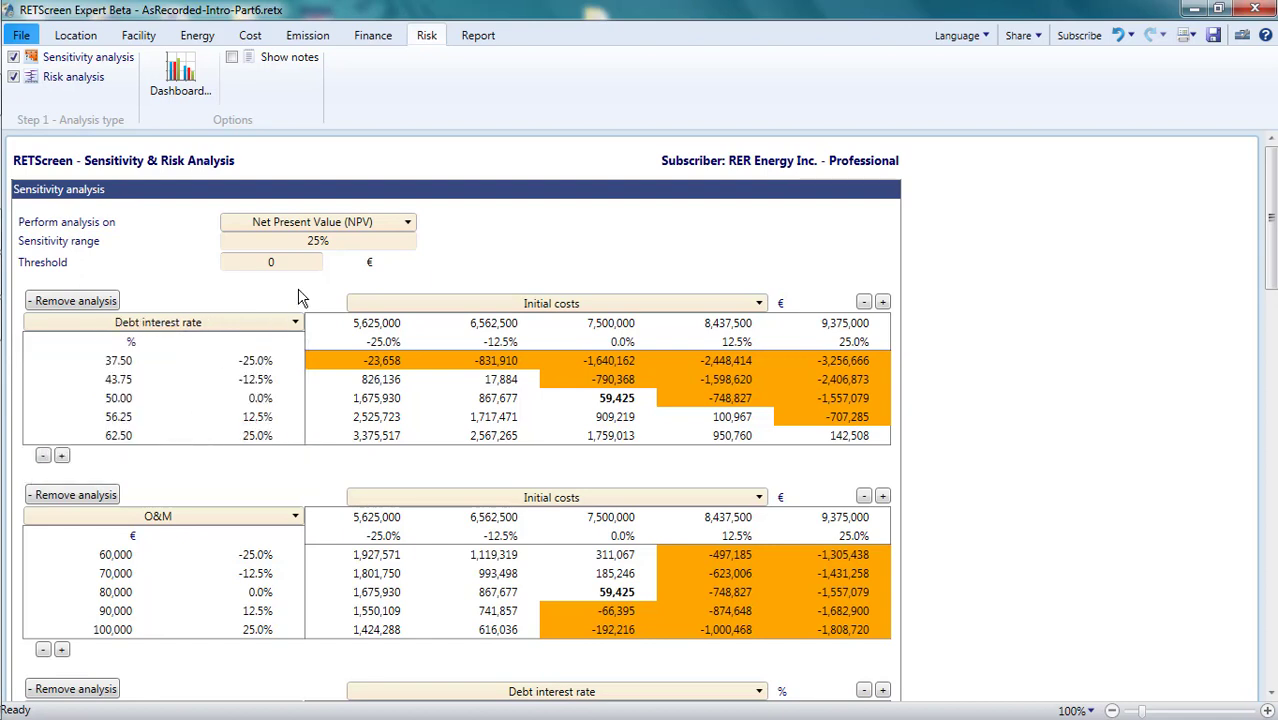
click(337, 244)
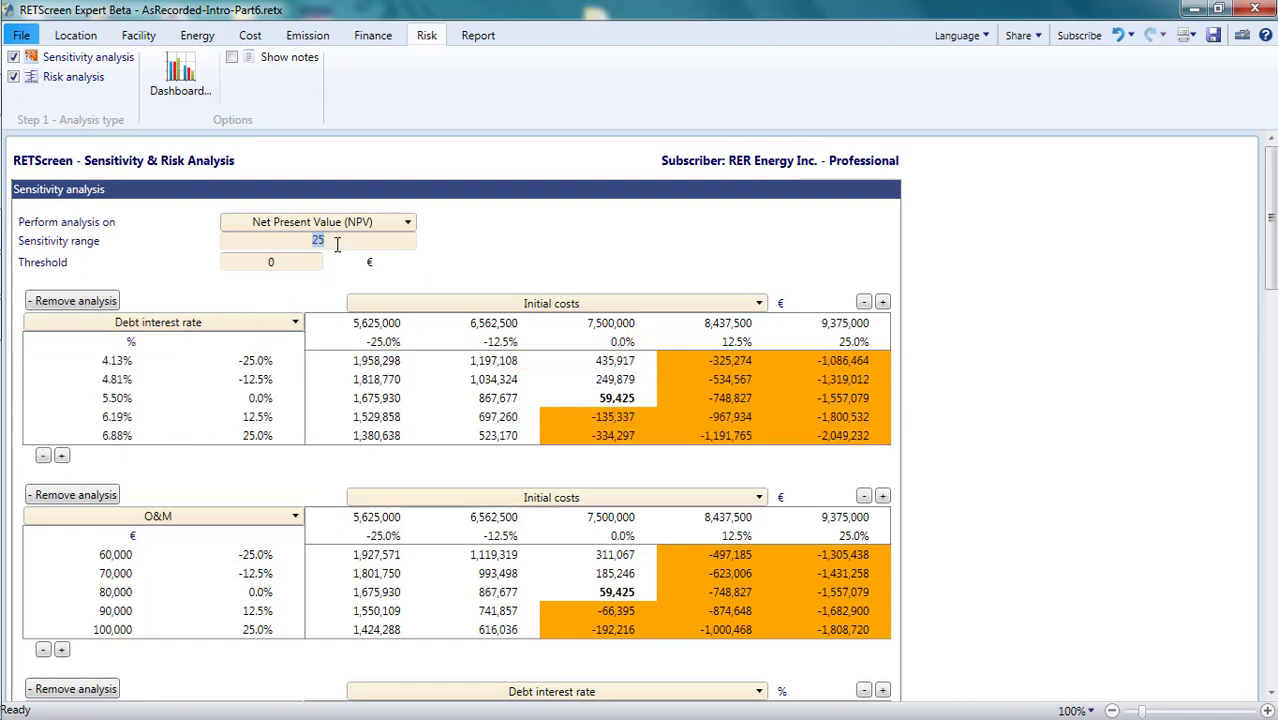
- Set the sensitivity range to 30% and edit the 8,625,000 initial costs column value
text(30)
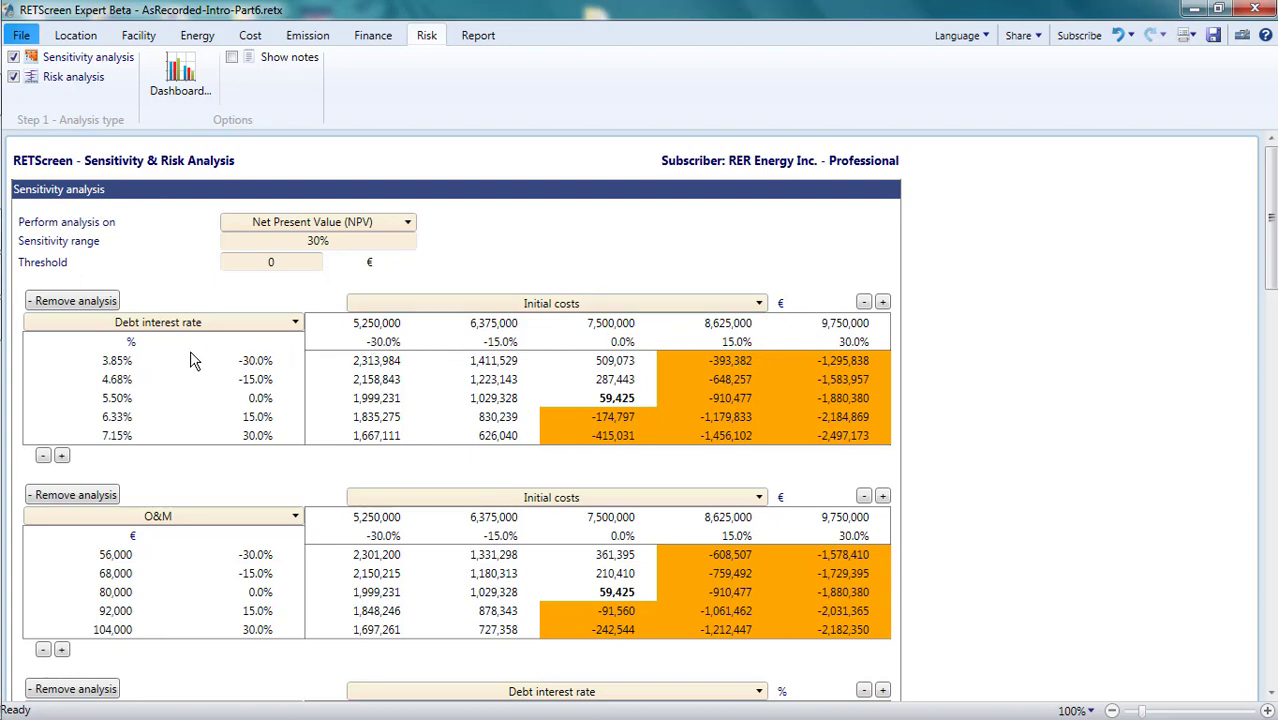
click(117, 399)
click(297, 260)
click(738, 328)
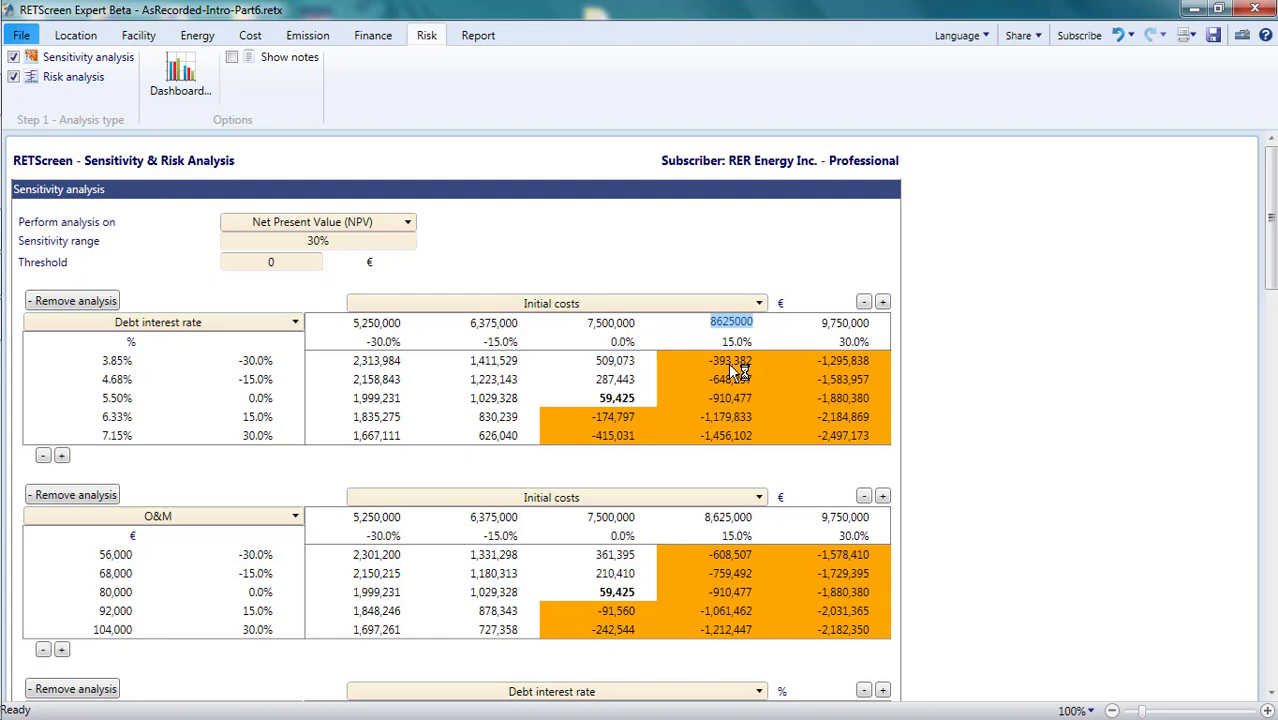
- Commit the 8,625,000 initial costs entry in the first table
scroll(730, 370, down, 1)
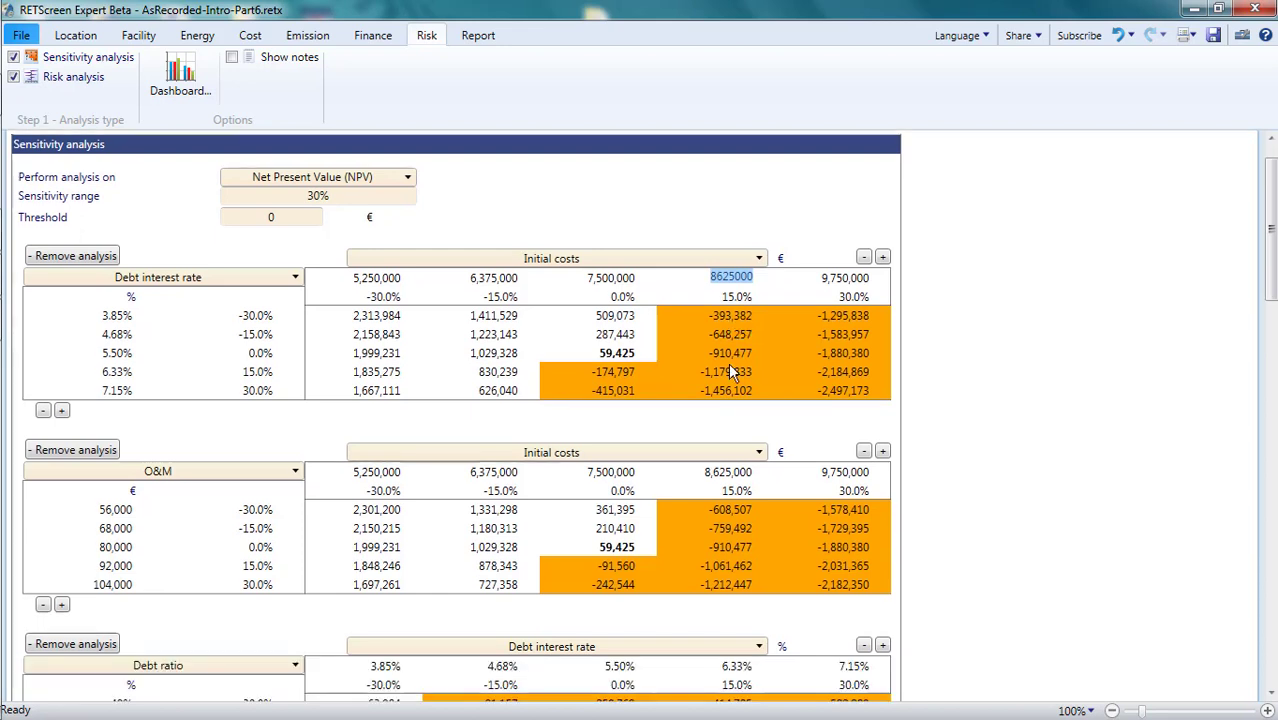
scroll(730, 370, down, 2)
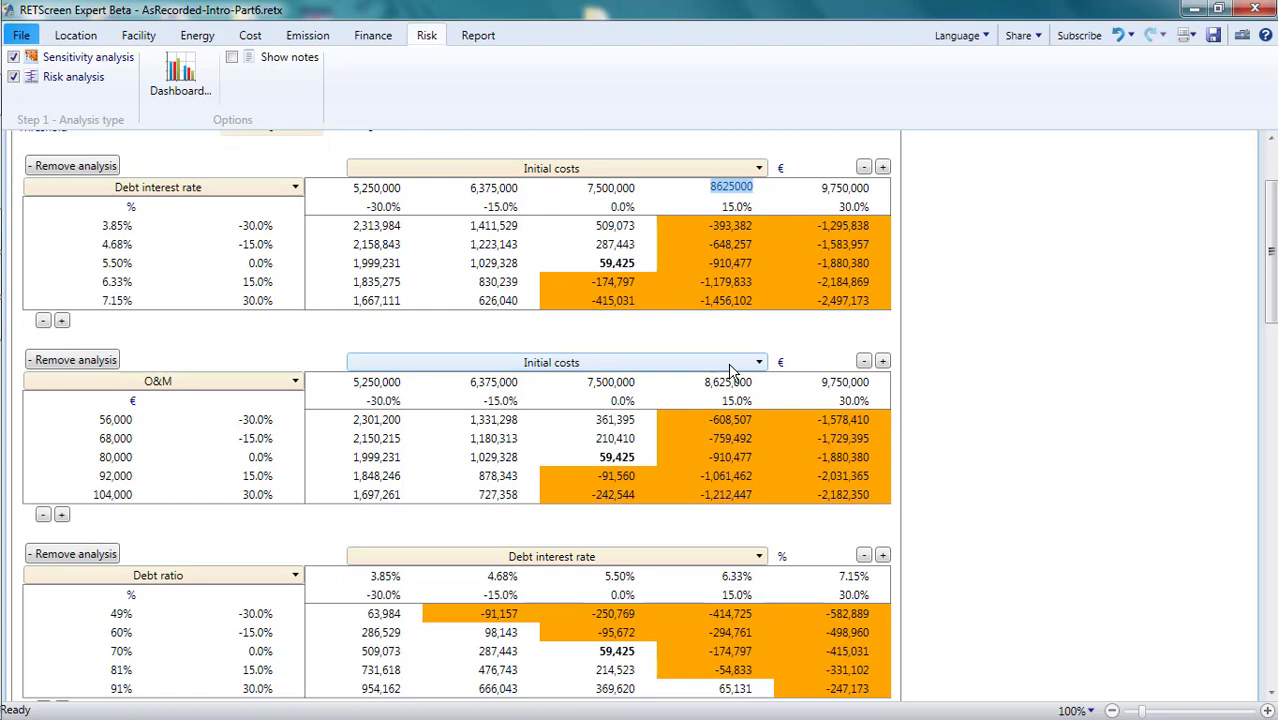
click(736, 365)
click(736, 365)
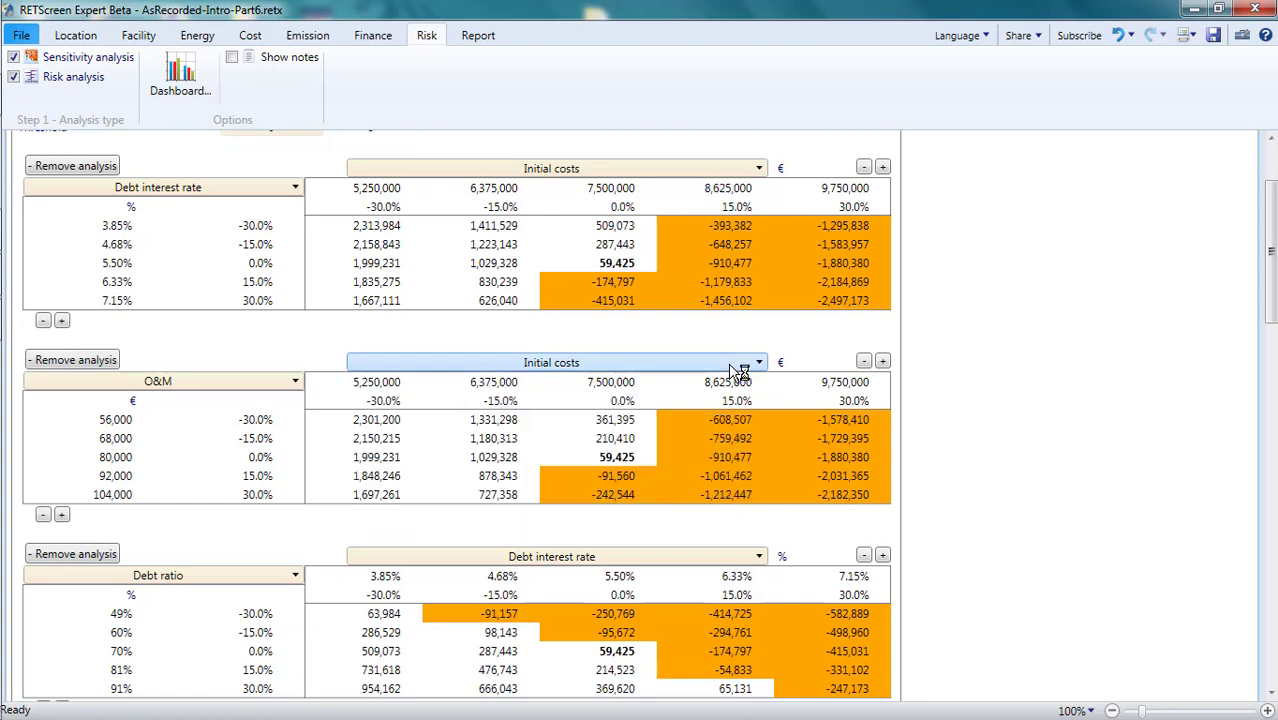
- Make the second table vary Electricity exported to grid against initial costs, expanding both to more steps
click(251, 381)
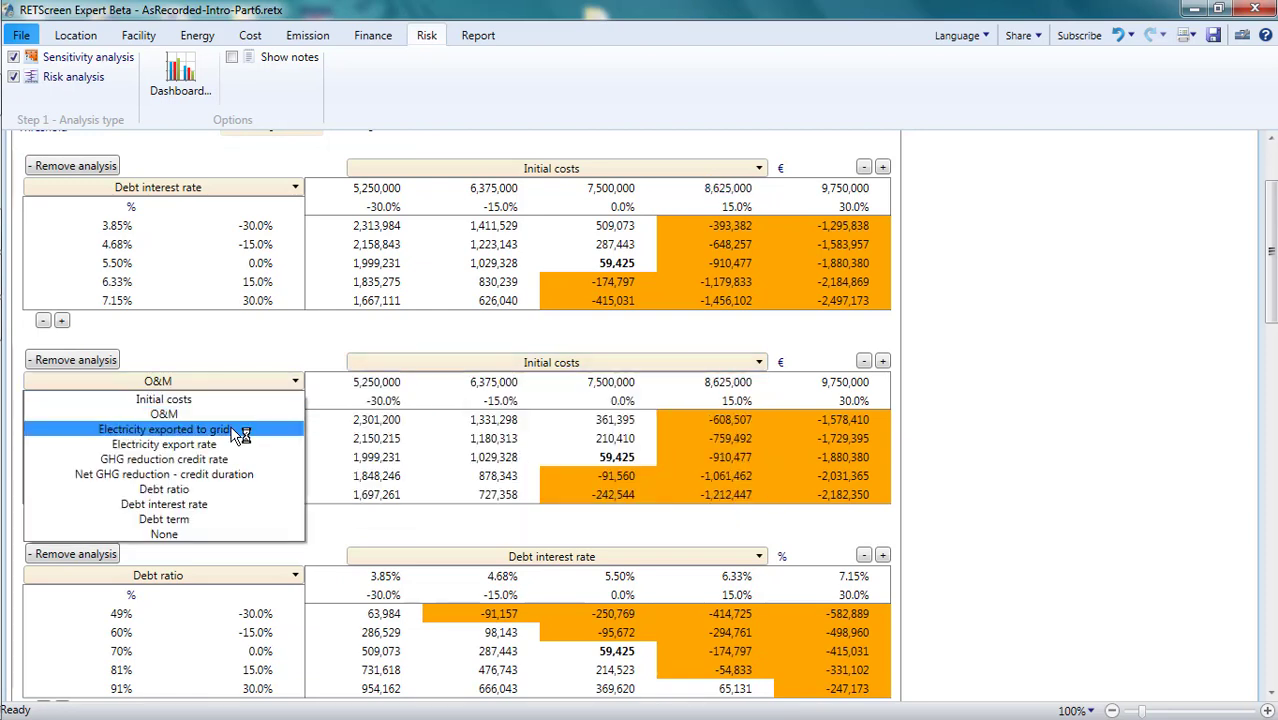
click(238, 430)
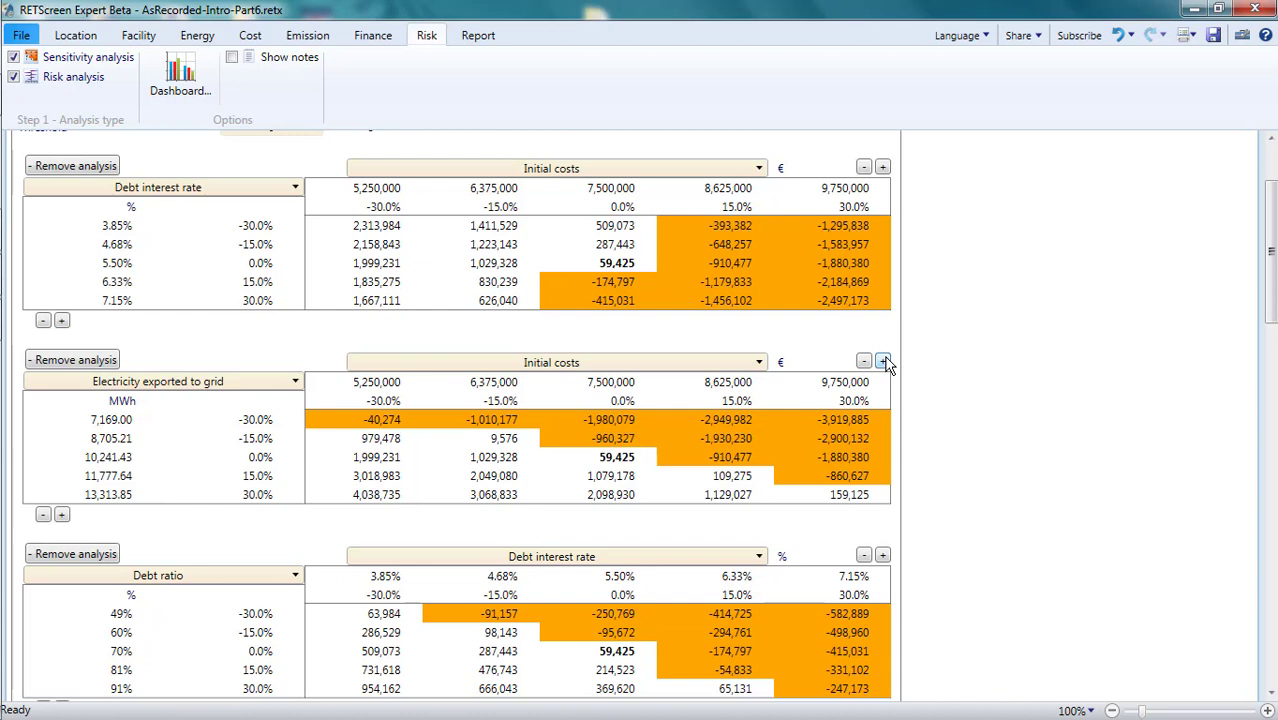
click(884, 362)
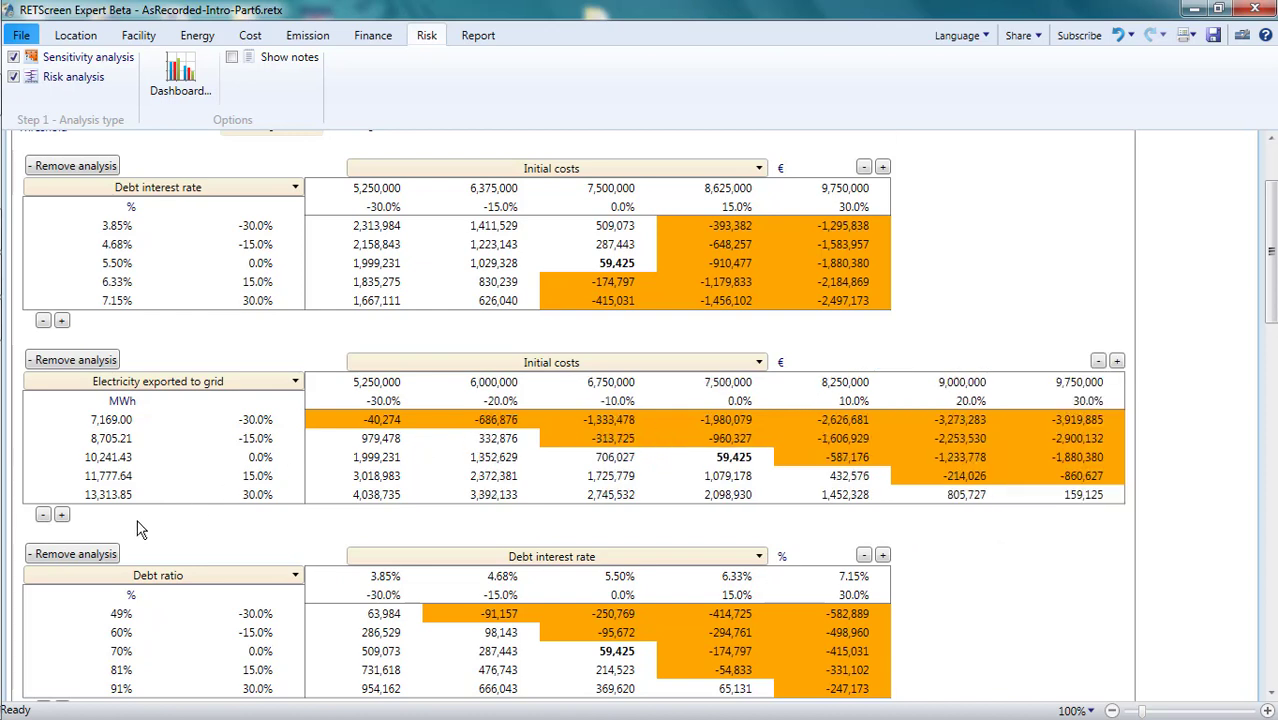
click(61, 516)
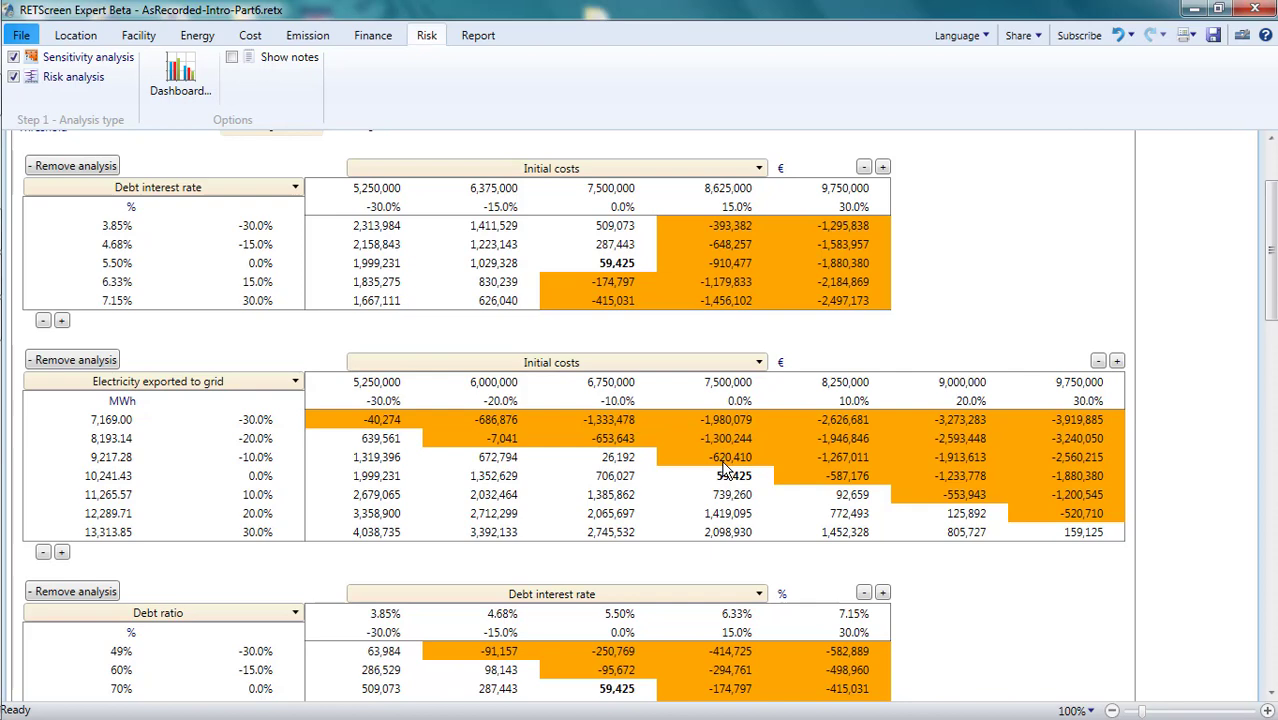
scroll(725, 466, down, 3)
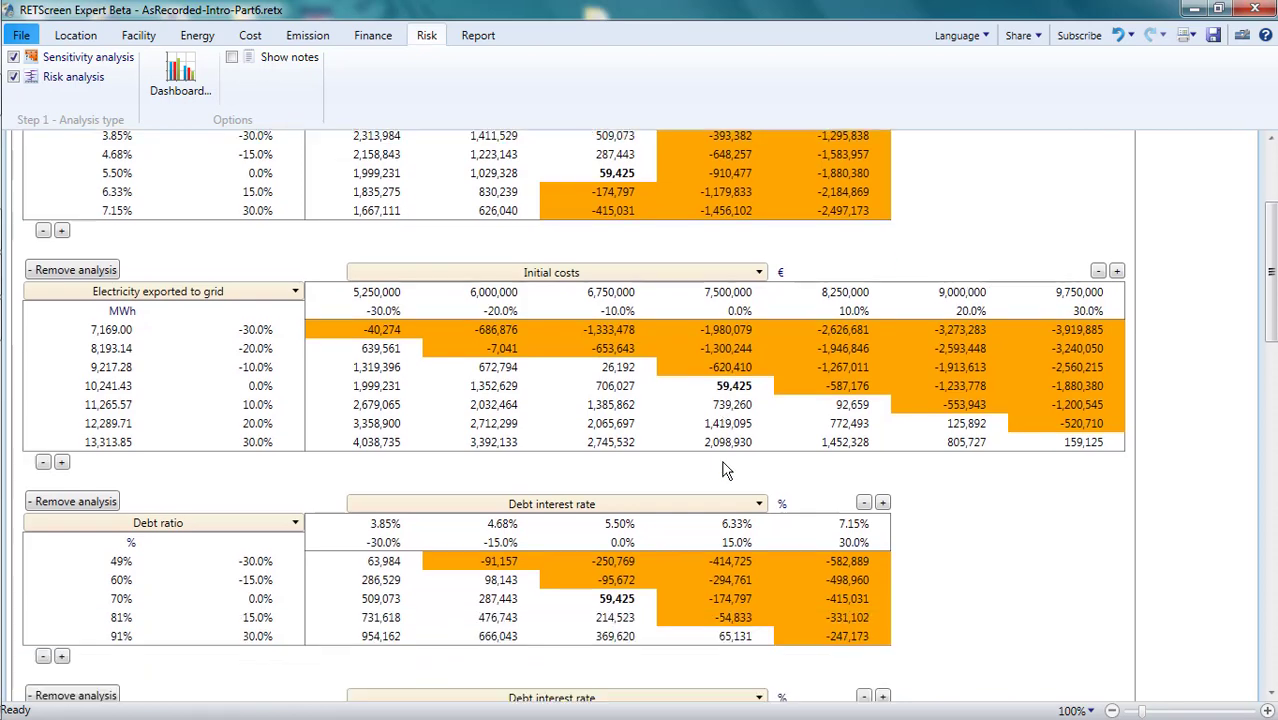
- Switch the risk analysis target from equity payback to Energy production cost
scroll(725, 466, down, 2)
scroll(725, 470, down, 12)
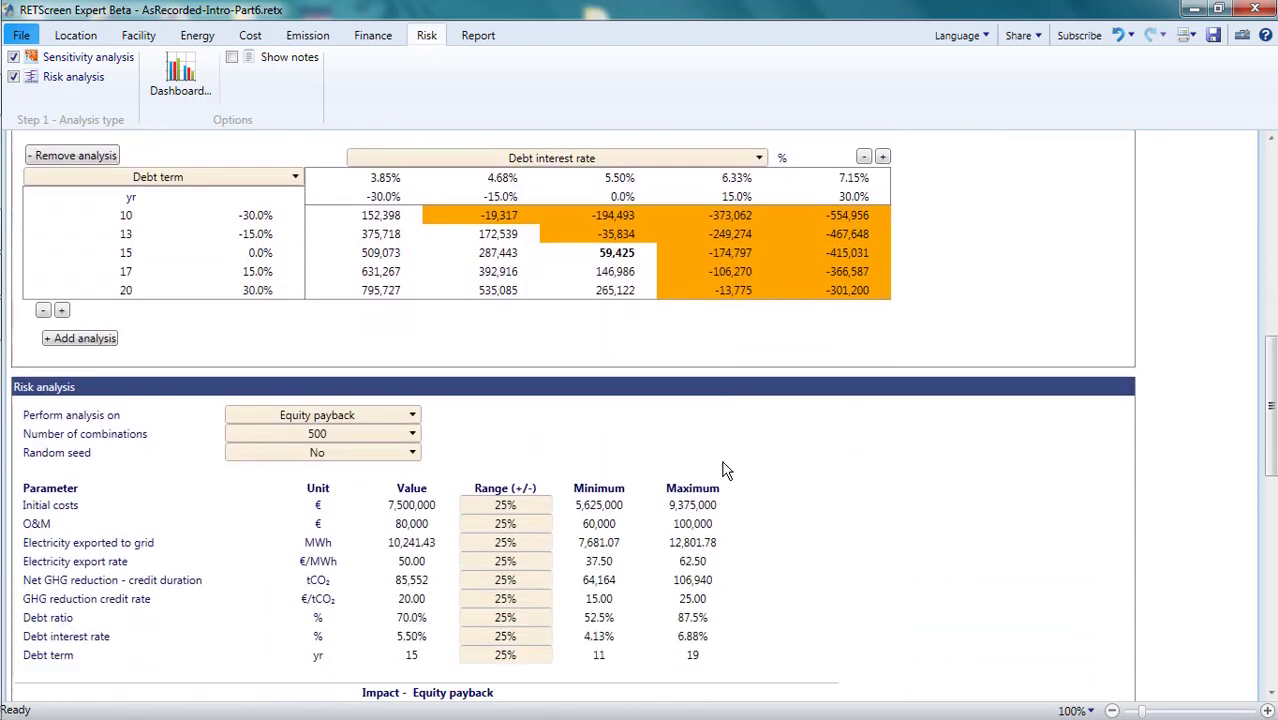
scroll(725, 470, down, 2)
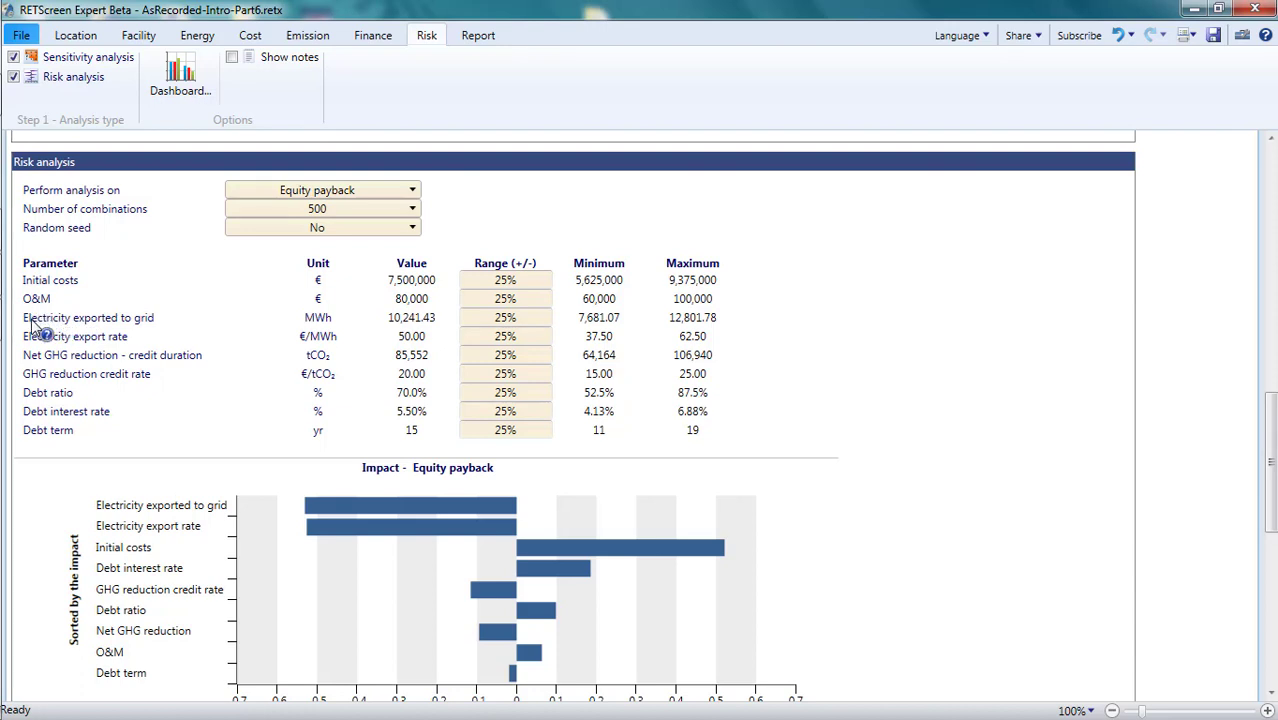
click(410, 192)
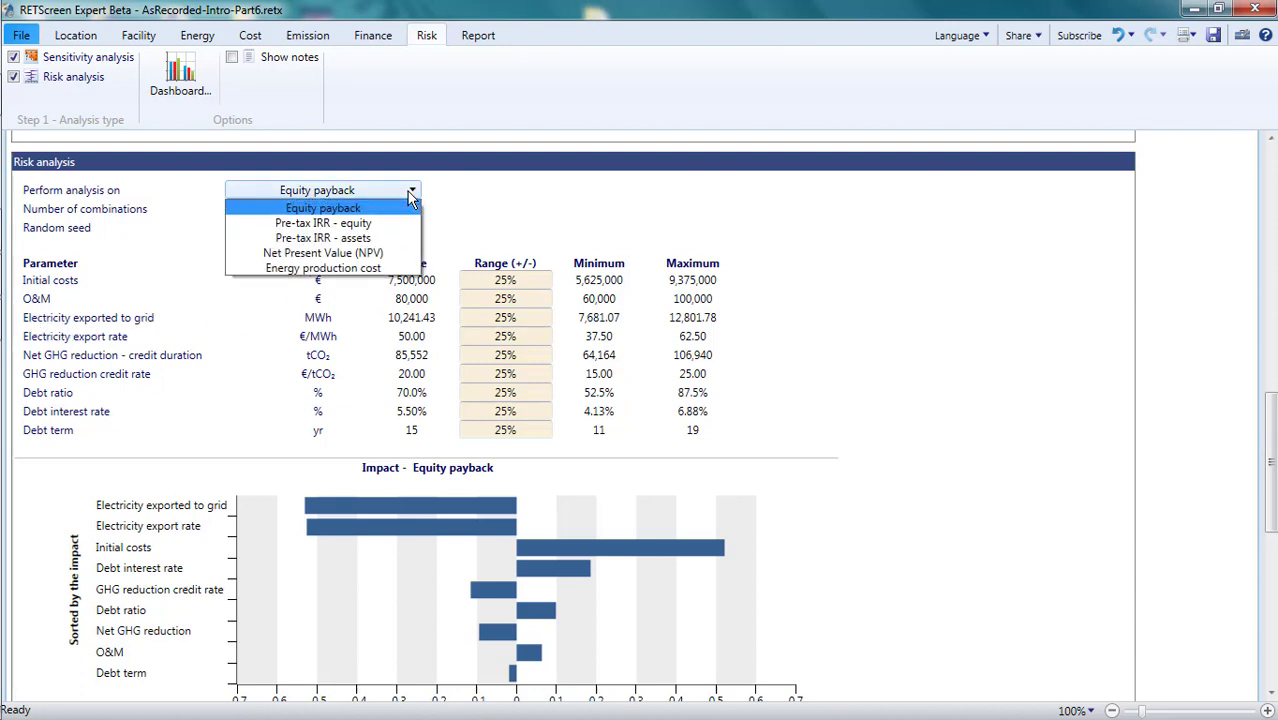
click(398, 268)
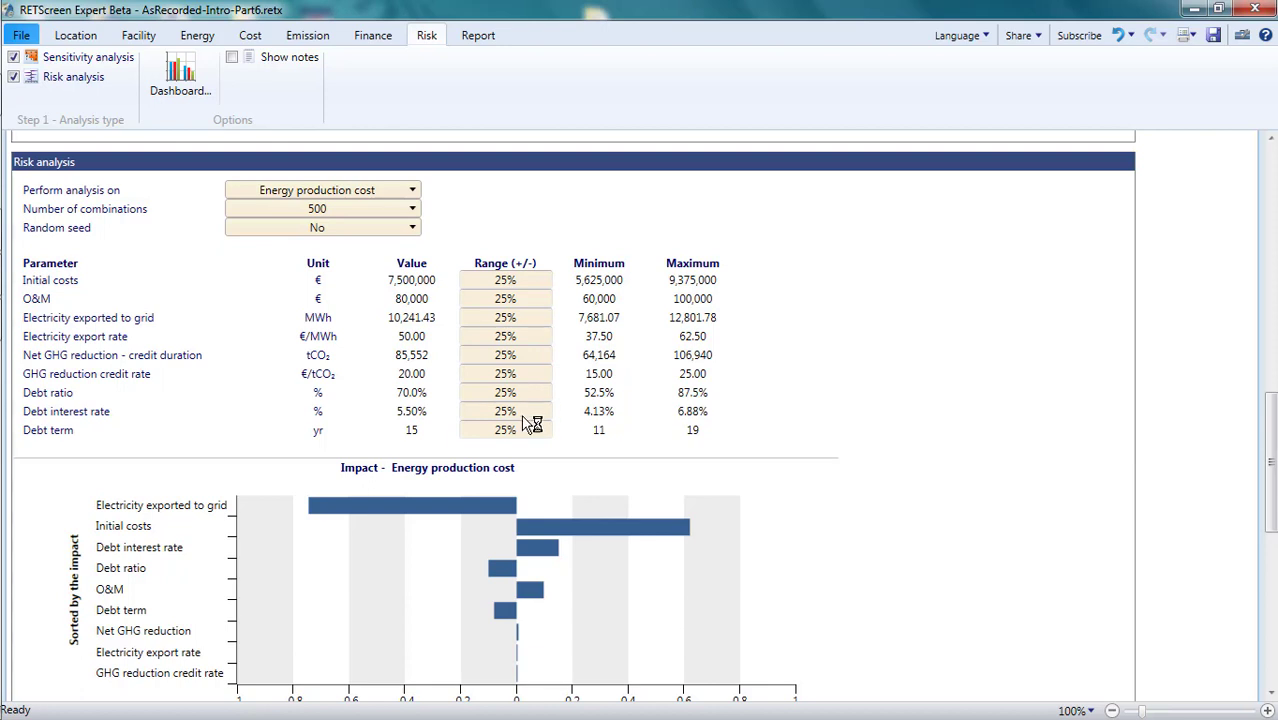
- Set the O&M risk range to 30% (€56,000–104,000), leaving the O&M base value unchanged
click(516, 298)
text(30)
key(Return)
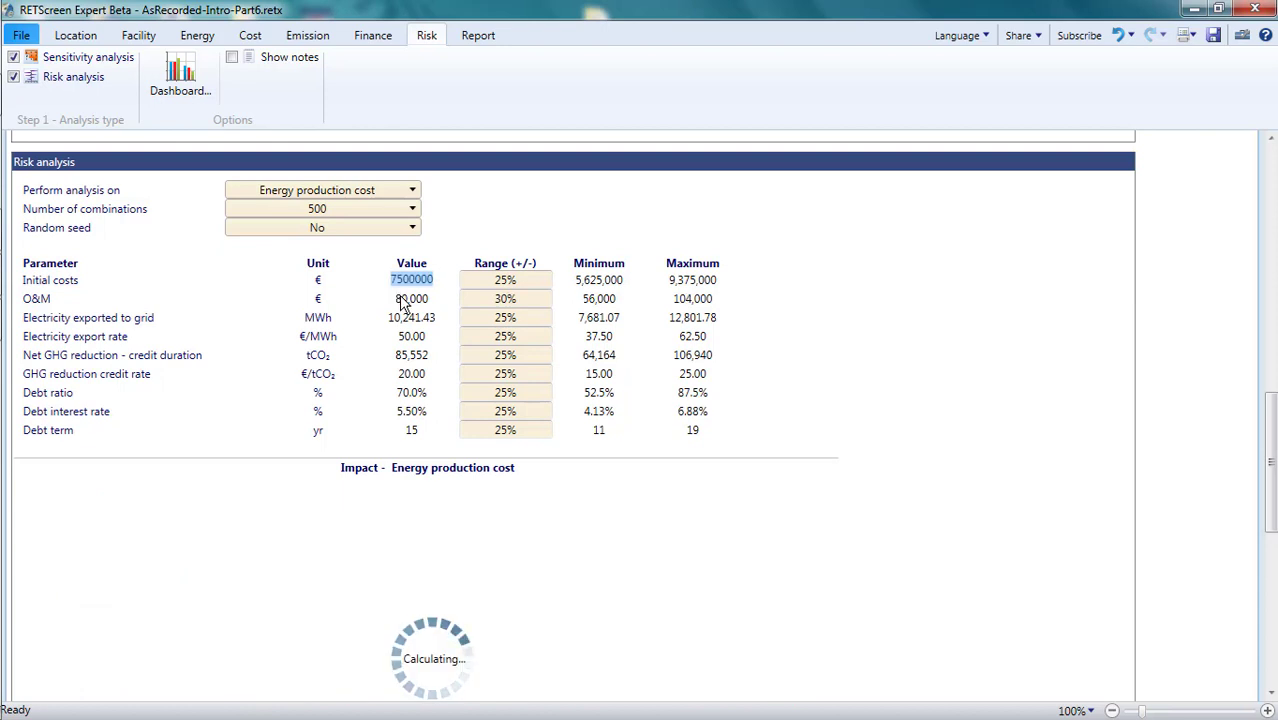
click(401, 299)
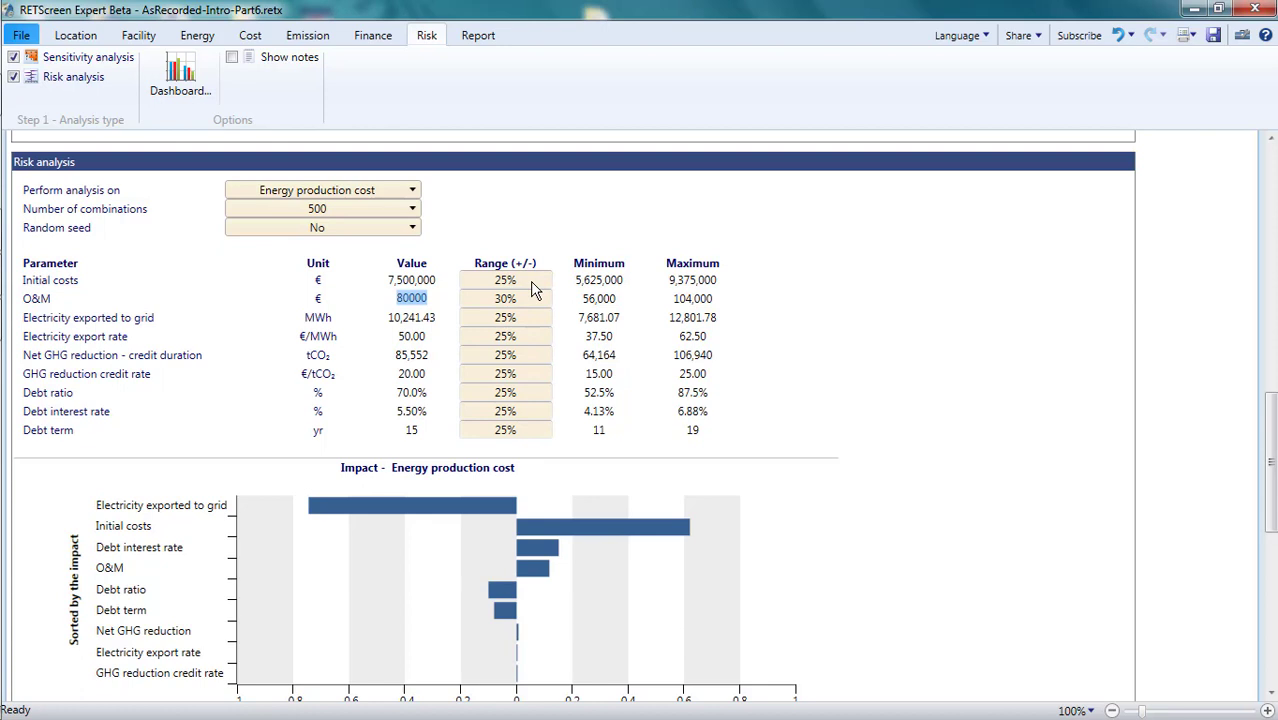
click(537, 233)
- Rerun the risk analysis with 5000 combinations and review the recalculated 73.66 €/MWh median result
click(411, 207)
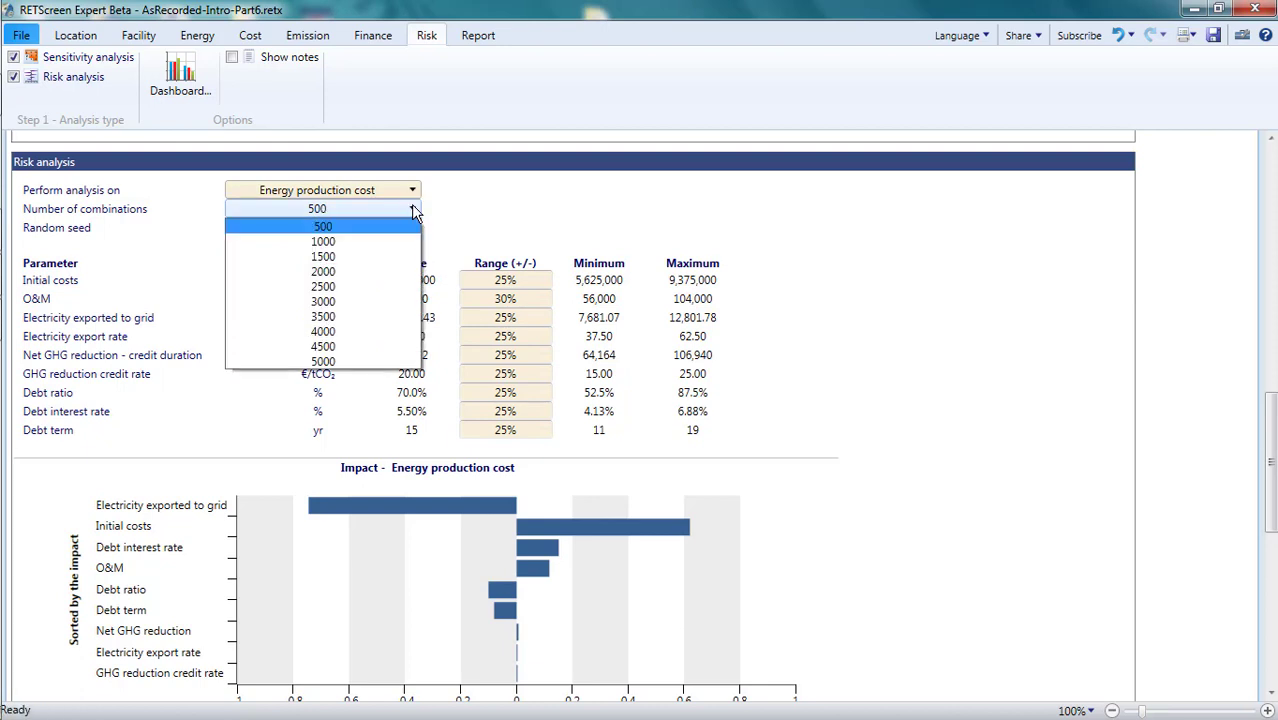
click(367, 362)
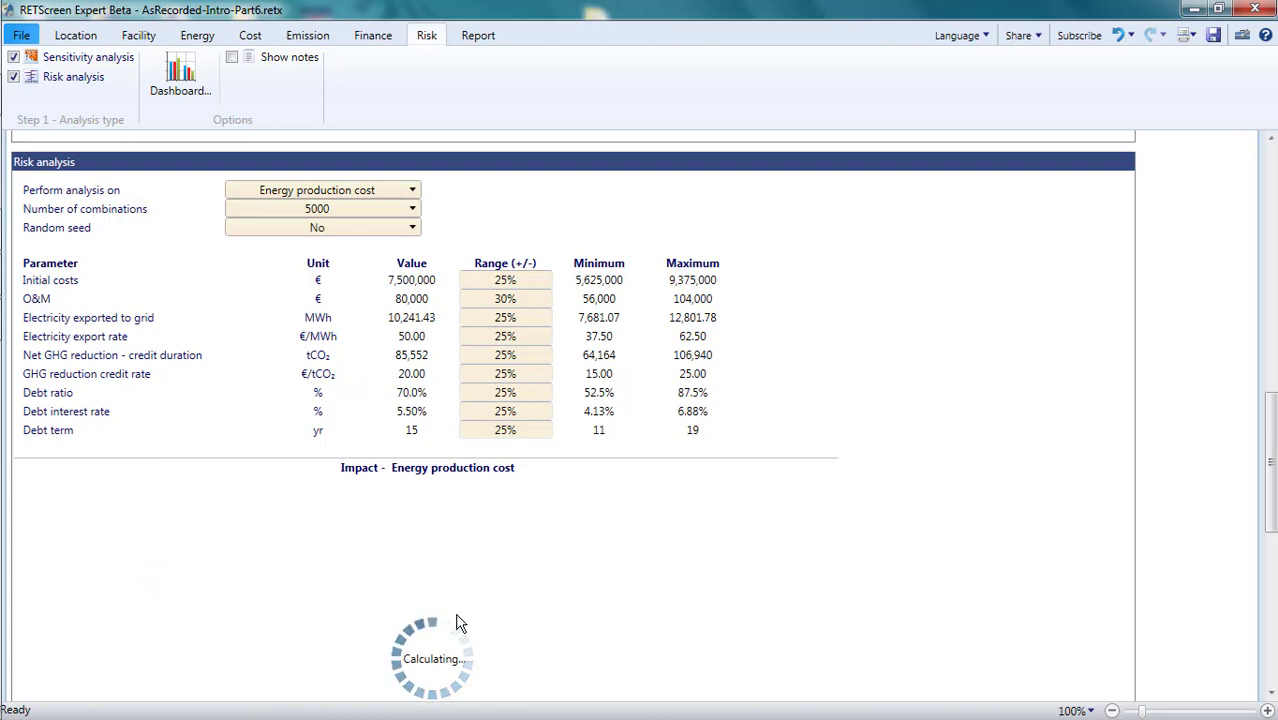
scroll(478, 620, down, 1)
scroll(478, 615, down, 7)
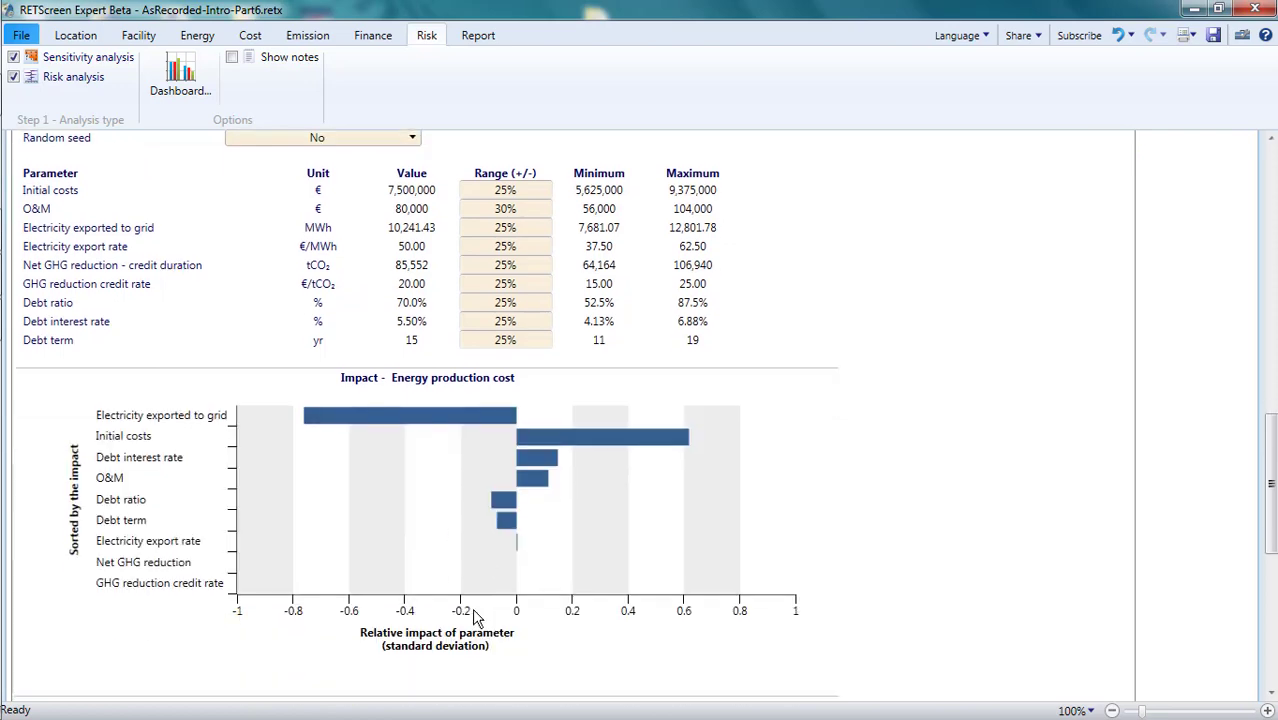
scroll(475, 615, up, 3)
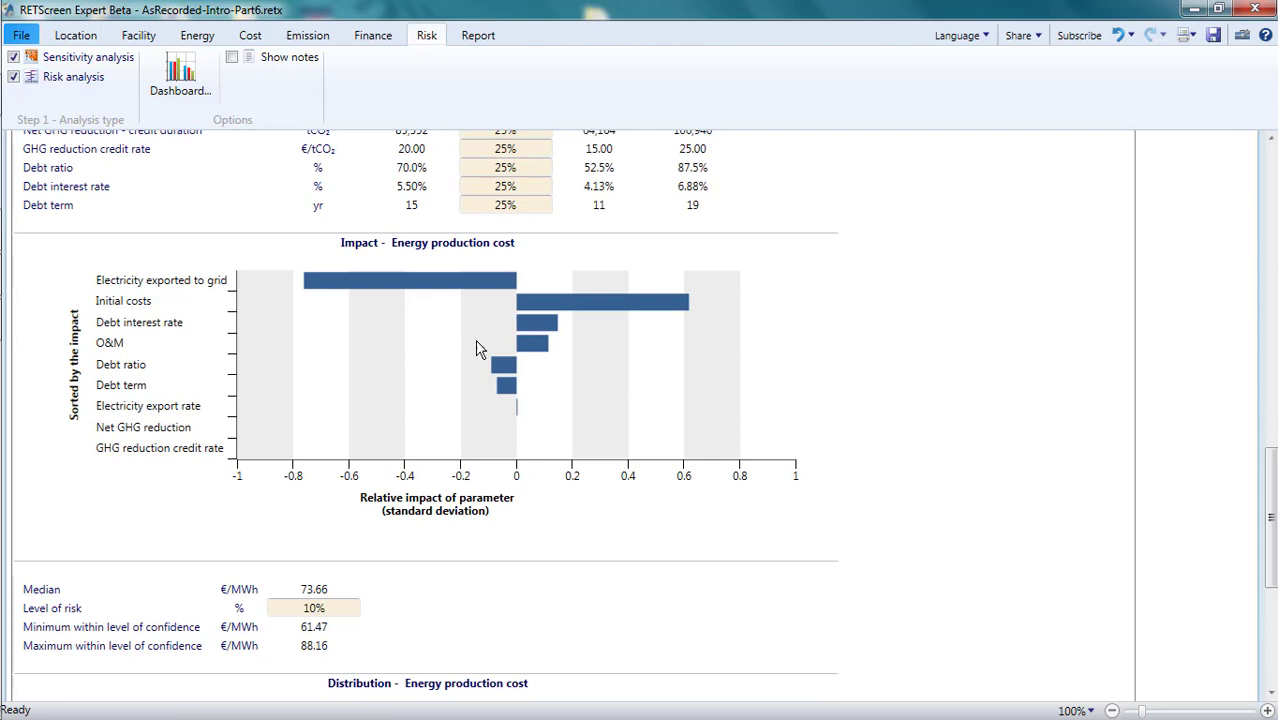
scroll(440, 317, up, 2)
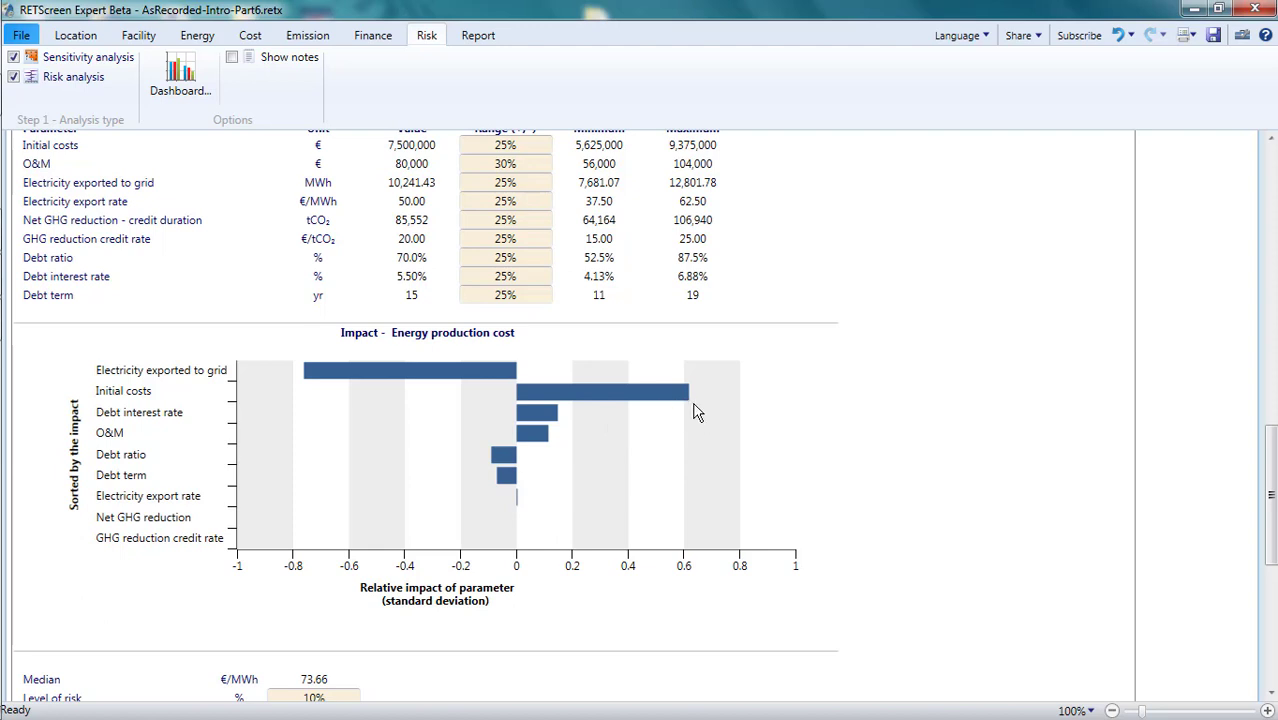
mouse_move(331, 378)
- Set the level of risk to 0% and check the full-precision minimum and maximum energy production cost
scroll(344, 389, down, 8)
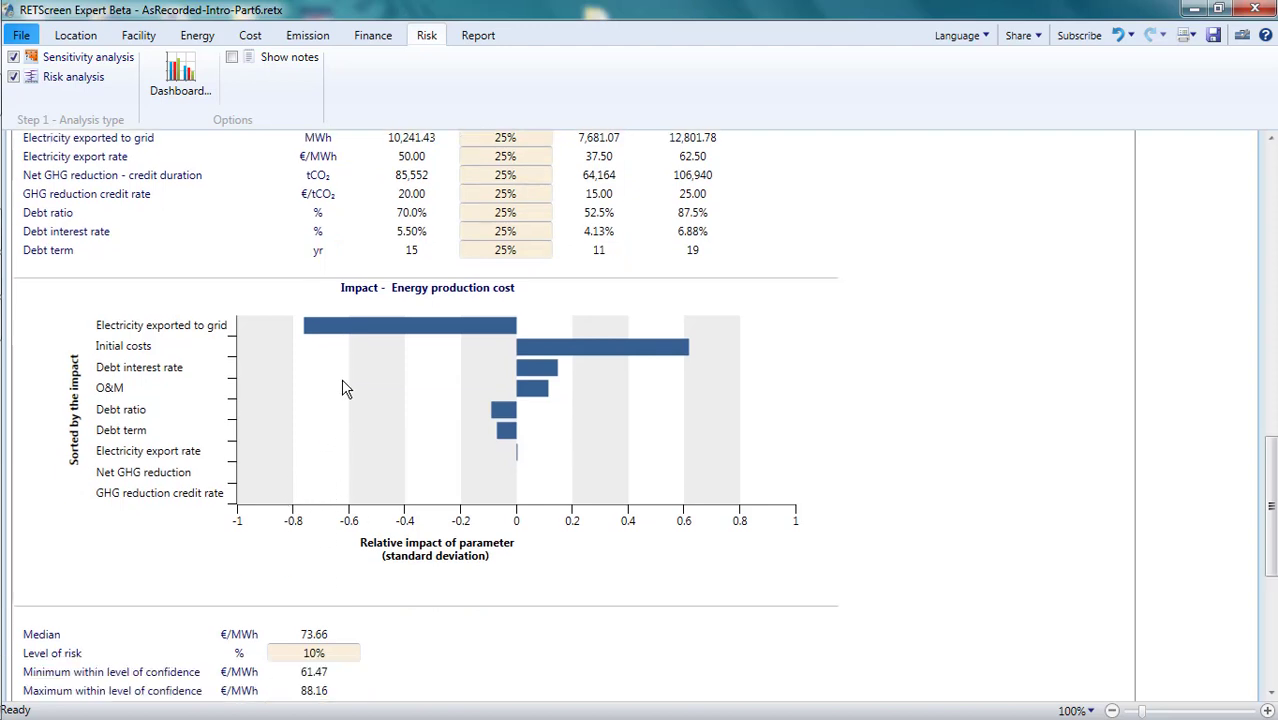
scroll(345, 409, down, 2)
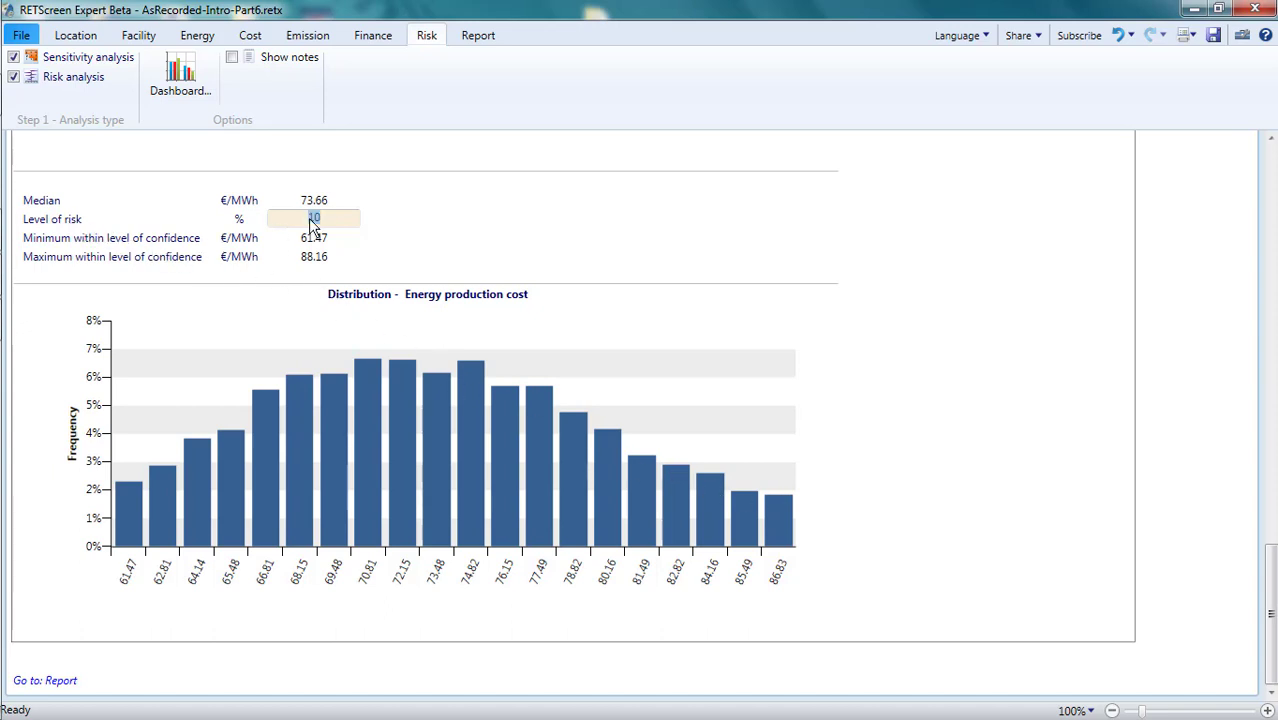
text(0)
key(Return)
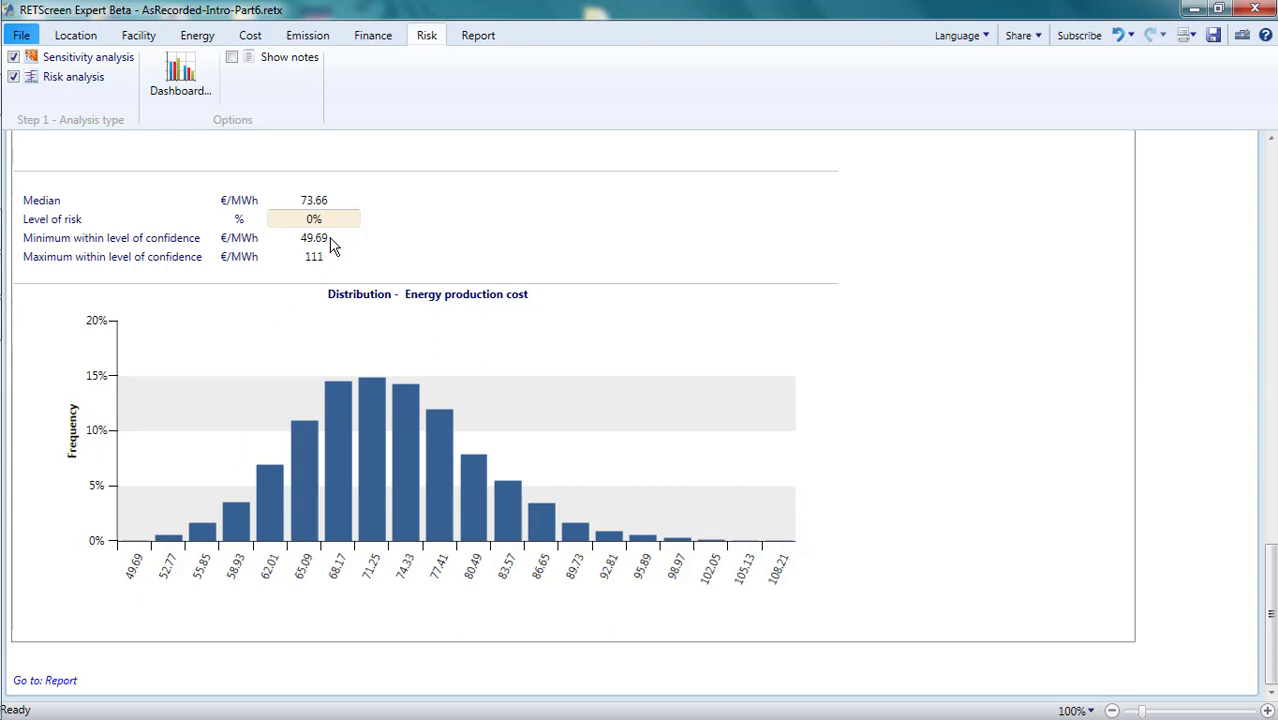
click(333, 242)
click(338, 257)
click(485, 268)
- Set the level of risk to 20%, giving a 64.06–84.90 €/MWh range
click(324, 219)
text(20)
key(Return)
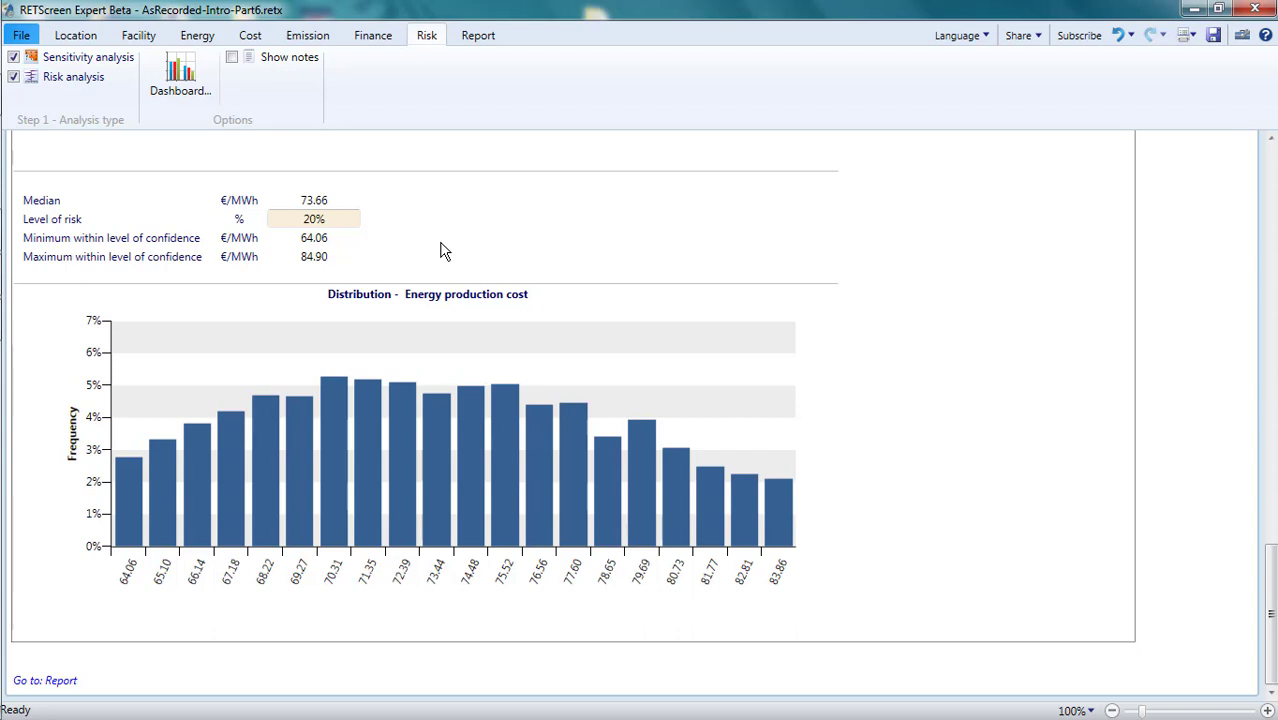
scroll(444, 251, up, 10)
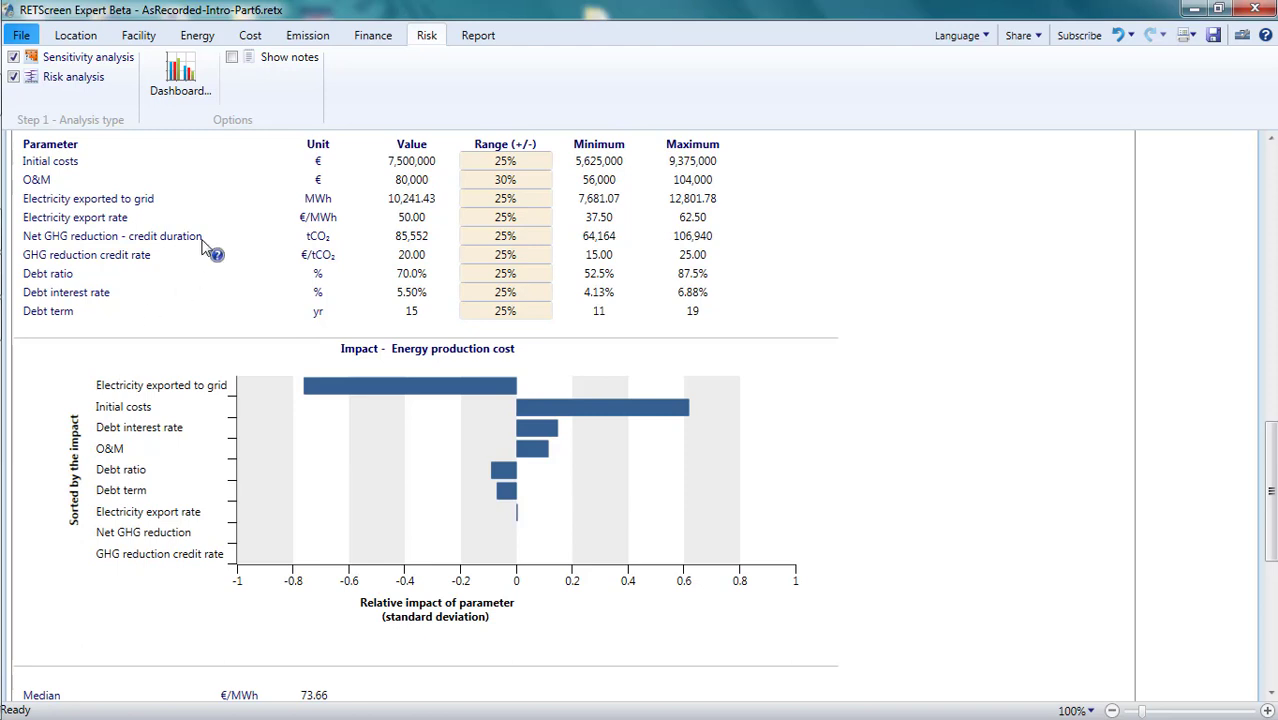
scroll(168, 240, up, 3)
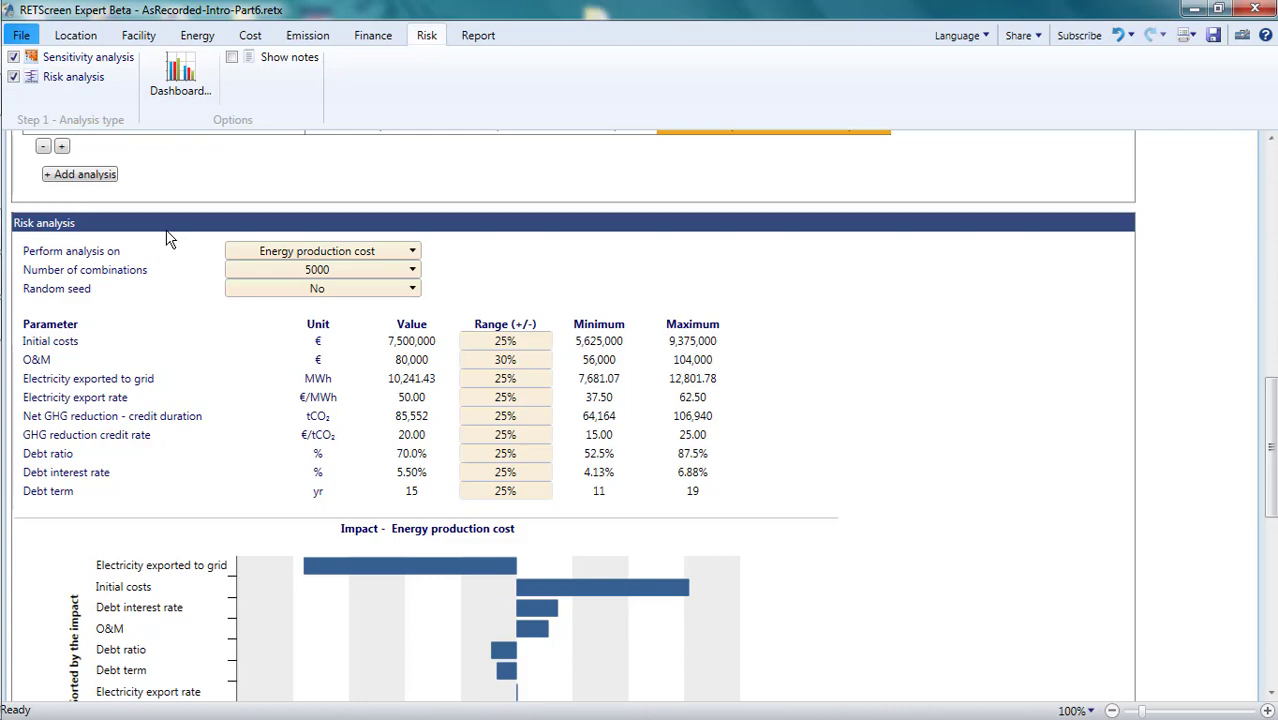
scroll(168, 240, up, 20)
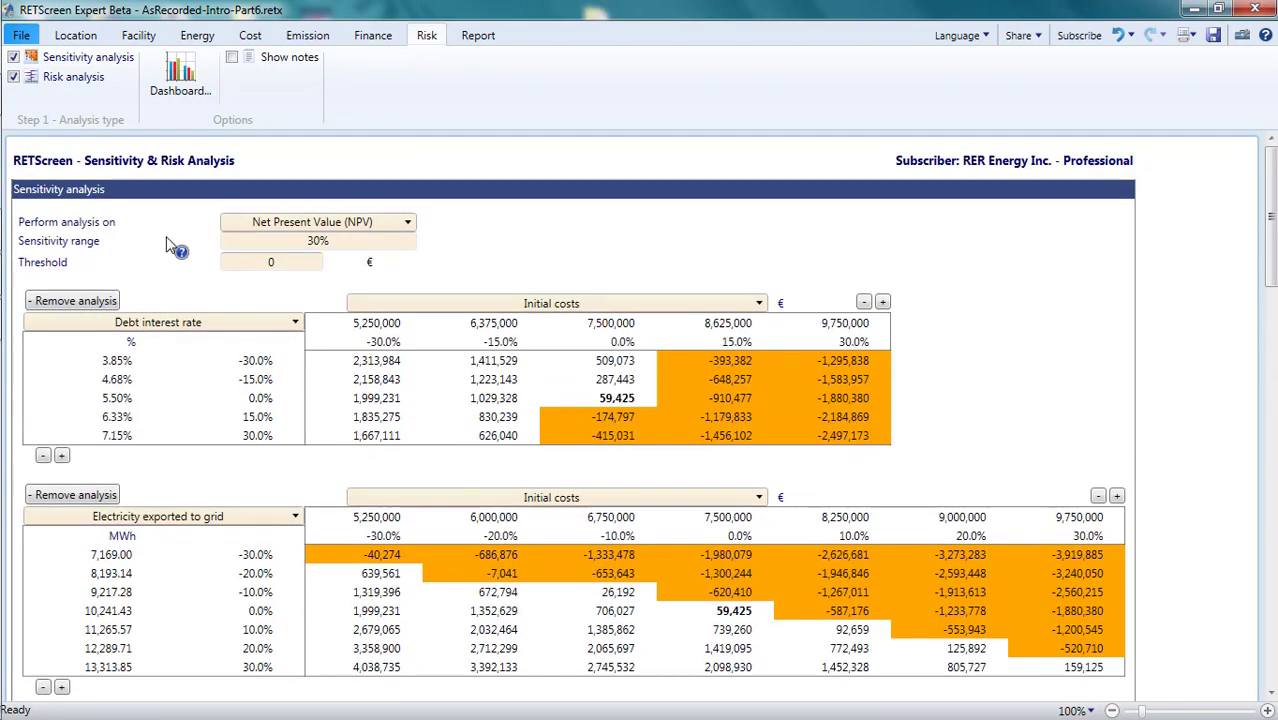